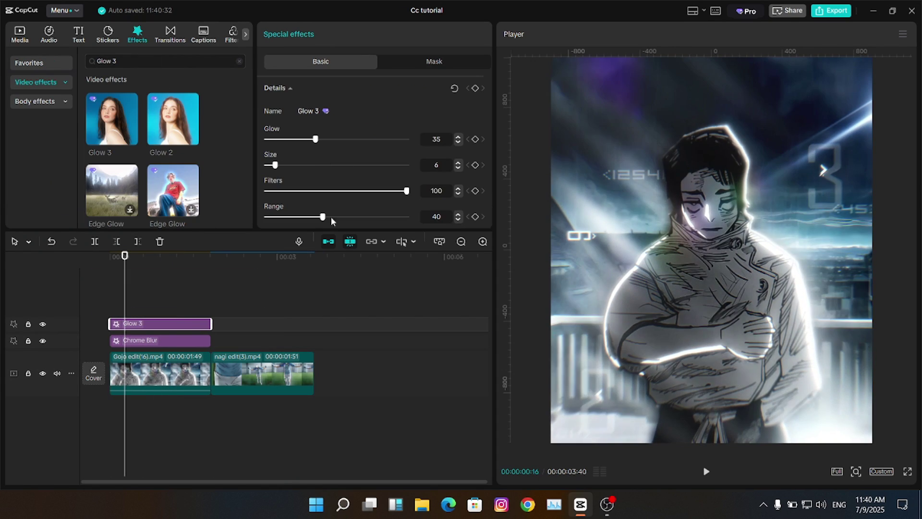
- Adjust the Glow 3 effect's range and lower the Silver filter's intensity to 62 on the Gojo clip
drag(330, 217, 329, 217)
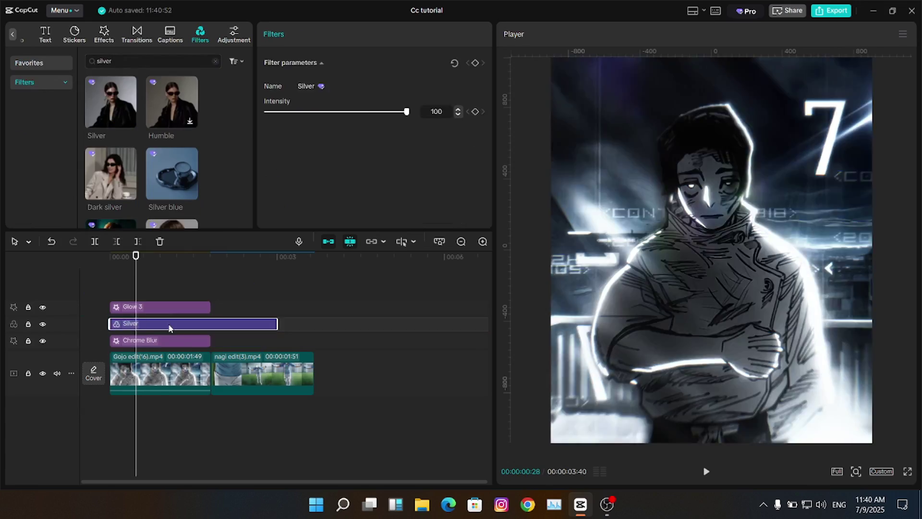
drag(405, 109, 350, 109)
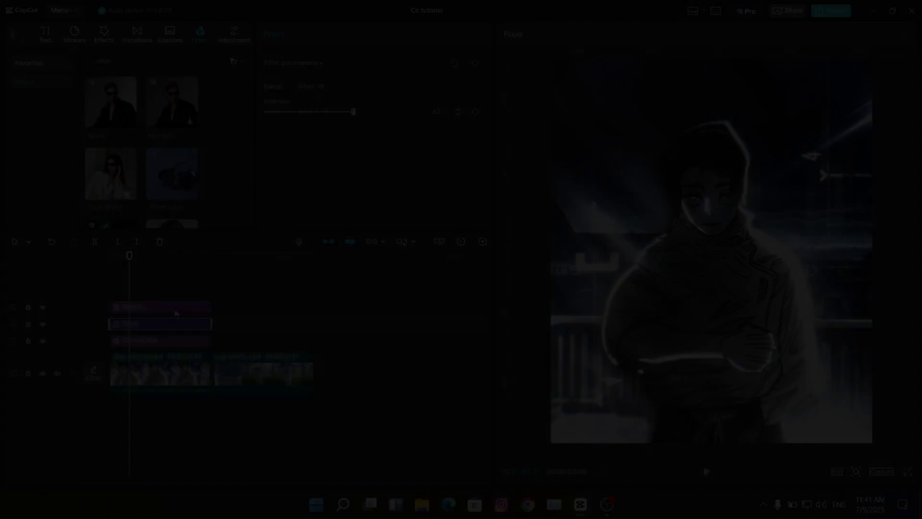
- Play both clips through to the end and scrub the Gojo clip to examine the original footage
click(275, 292)
key(space)
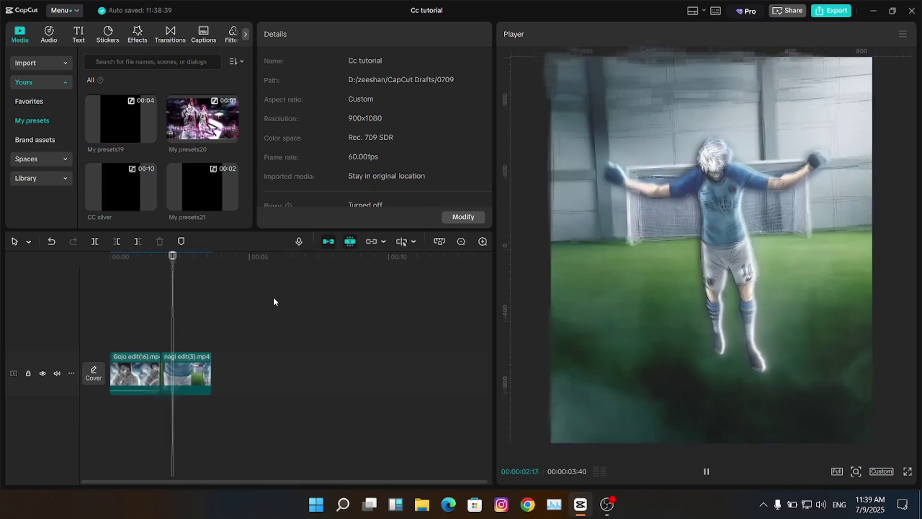
key(space)
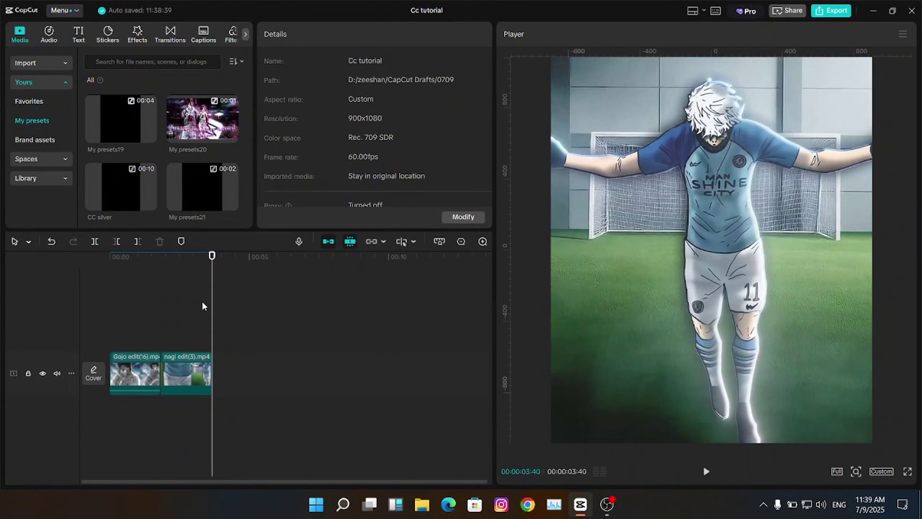
click(200, 302)
drag(199, 302, 2, 337)
click(482, 241)
click(482, 241)
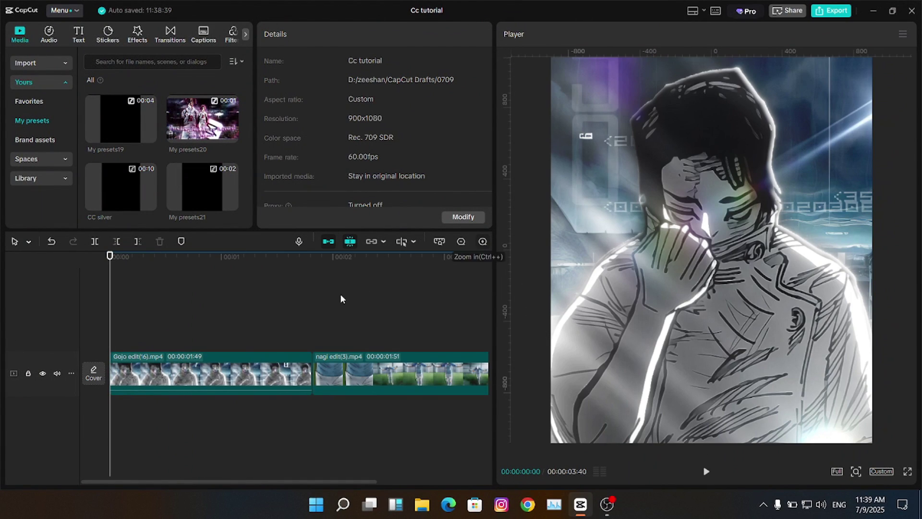
click(461, 242)
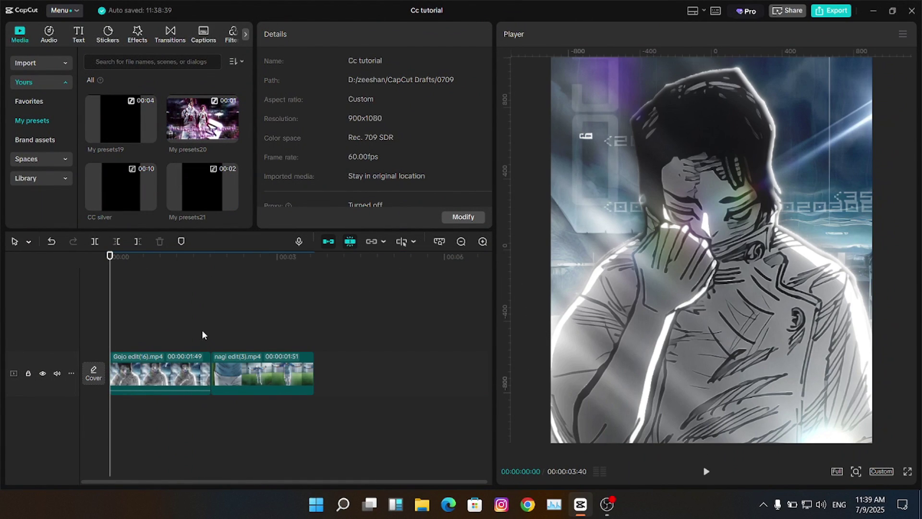
click(190, 317)
drag(190, 317, 150, 315)
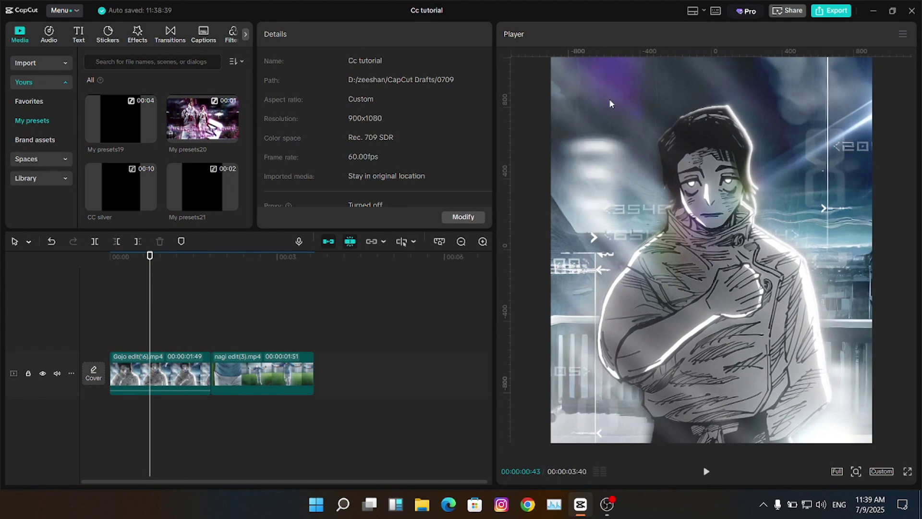
mouse_move(150, 288)
mouse_down()
mouse_move(243, 283)
mouse_move(148, 292)
mouse_up()
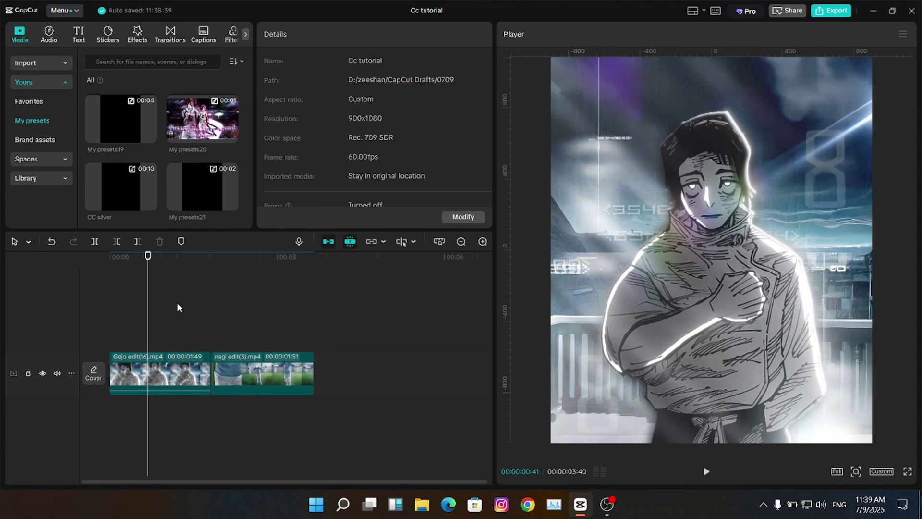
- Find the Chrome Blur video effect and add it to the timeline from the start of the Gojo clip
drag(176, 308, 110, 310)
click(143, 40)
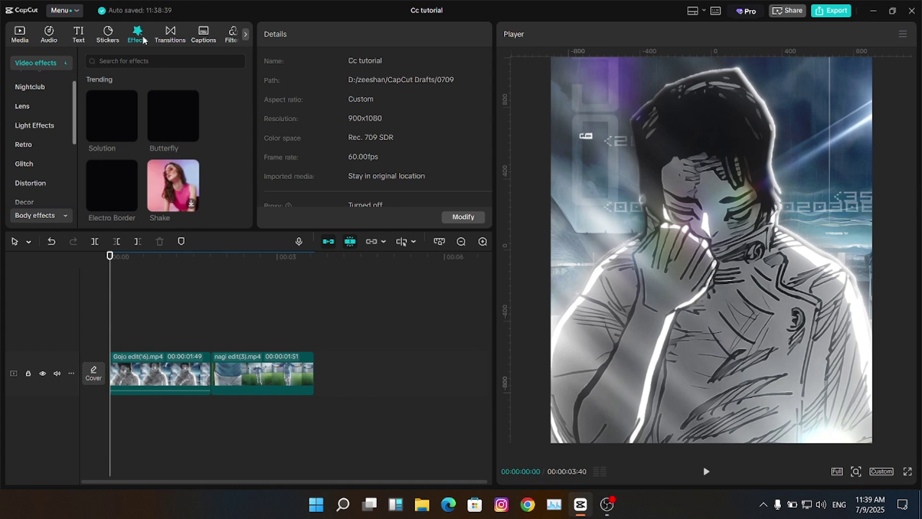
click(161, 64)
text(chr)
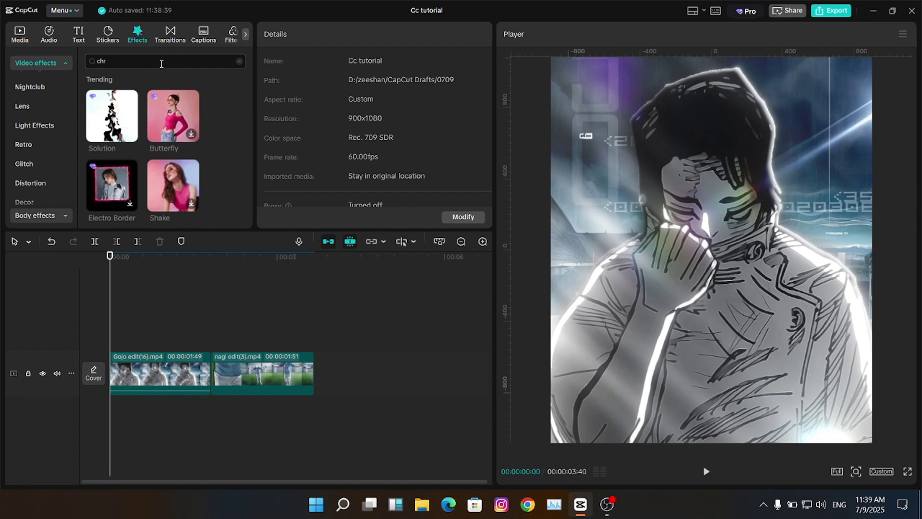
text(ome blur)
key(Return)
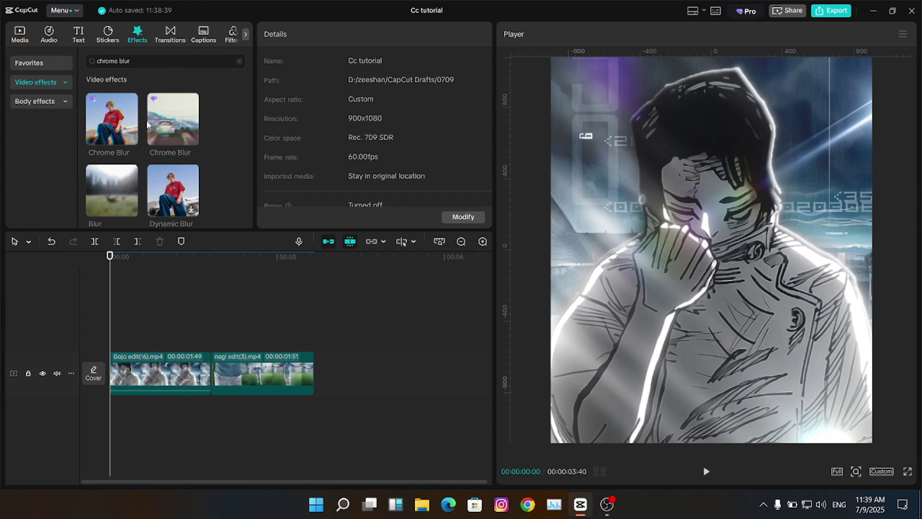
click(130, 138)
- Trim the Chrome Blur effect so it ends where the Gojo clip ends
drag(153, 312, 210, 317)
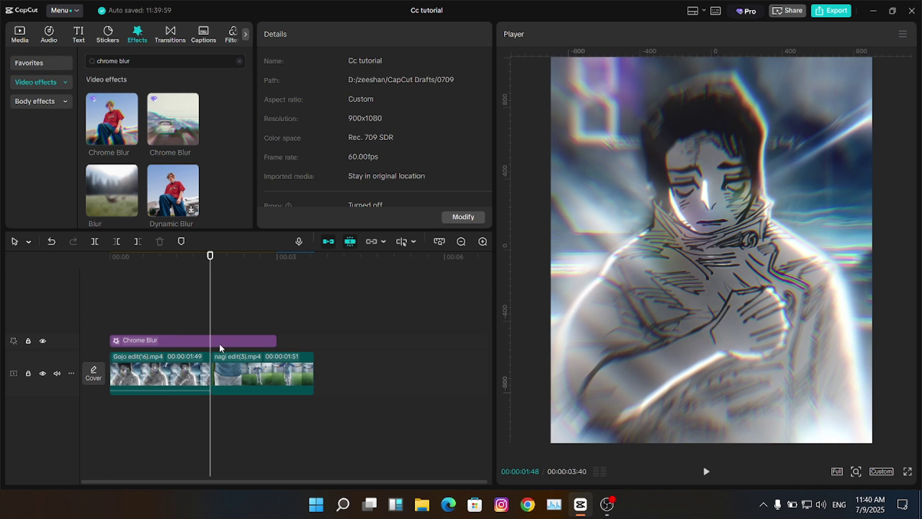
click(220, 340)
key(Right)
key(w)
- Lower the Blur amount of the Chrome Blur effect and check it along the Gojo clip
click(148, 316)
click(168, 340)
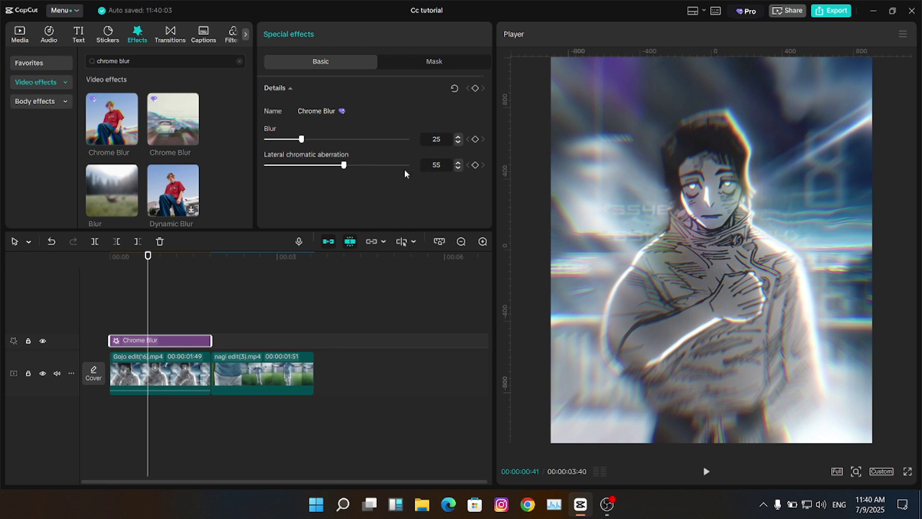
drag(302, 140, 275, 140)
drag(177, 260, 110, 271)
click(169, 289)
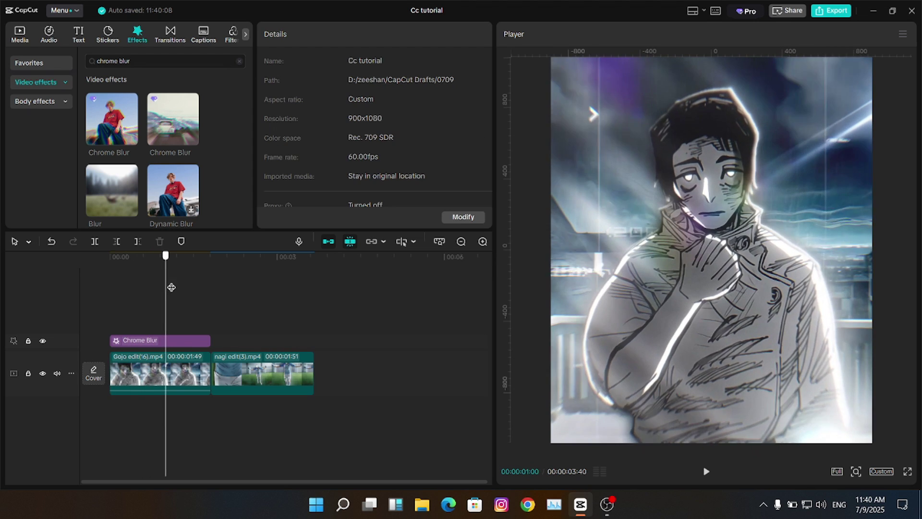
- Find the Glow 3 video effect and place it above Chrome Blur from the start of the timeline
drag(171, 286, 110, 281)
click(159, 63)
text(Glow)
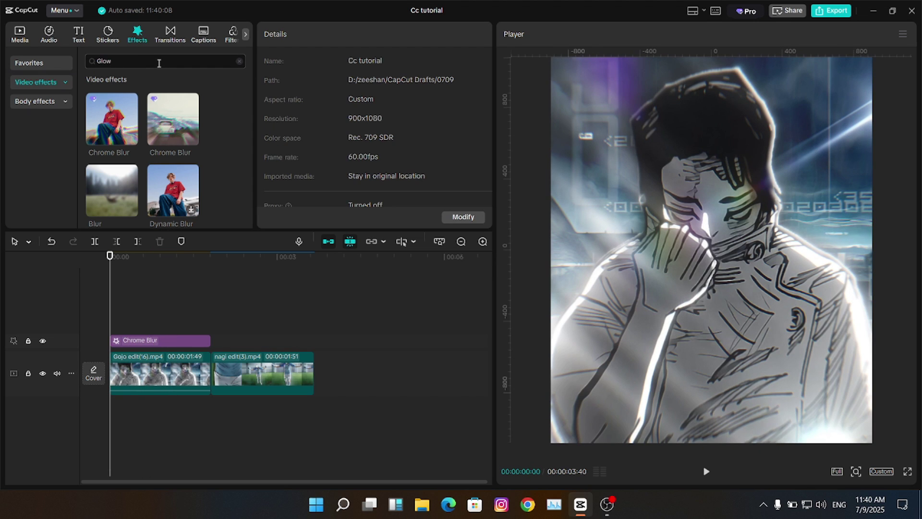
text( 3)
key(Return)
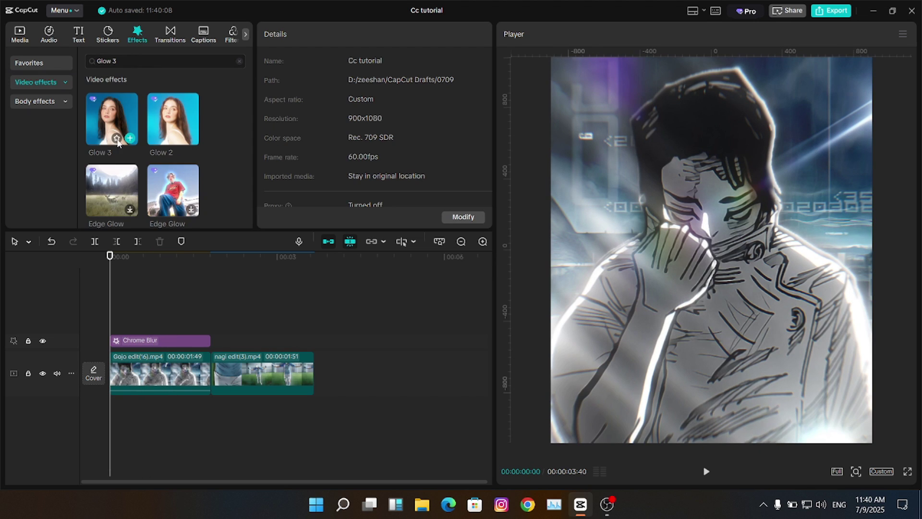
drag(117, 141, 195, 329)
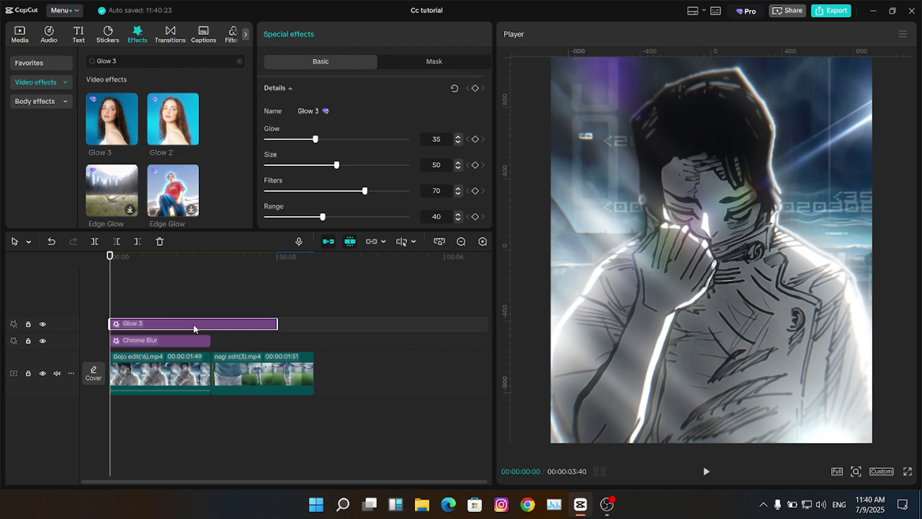
- Trim the Glow 3 effect to the end of the Gojo clip
key(Down)
key(w)
key(Up)
key(space)
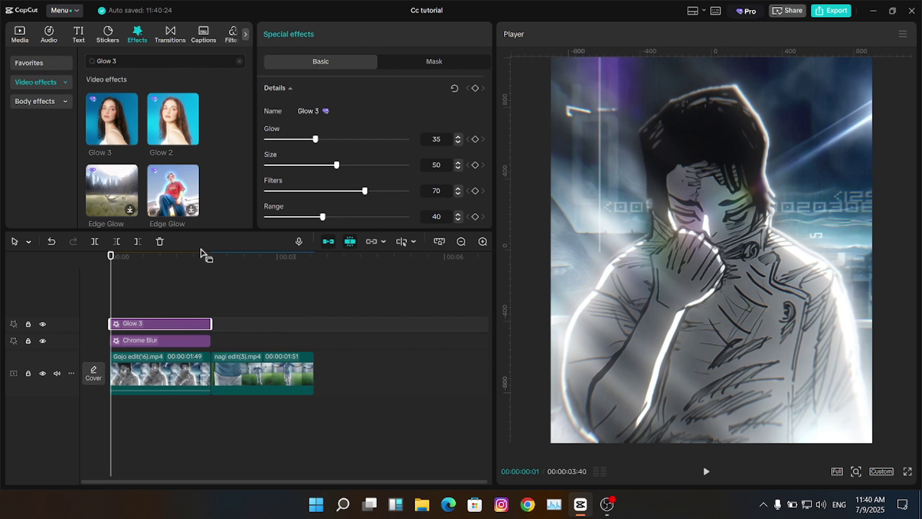
- Set the Glow 3 effect's size to 6, filters to 100 and range to 45
key(Right)
key(Right)
key(Right)
key(Right)
key(Right)
key(Right)
key(Right)
key(Right)
key(Right)
key(Right)
key(Right)
key(Right)
key(Right)
key(Right)
key(Right)
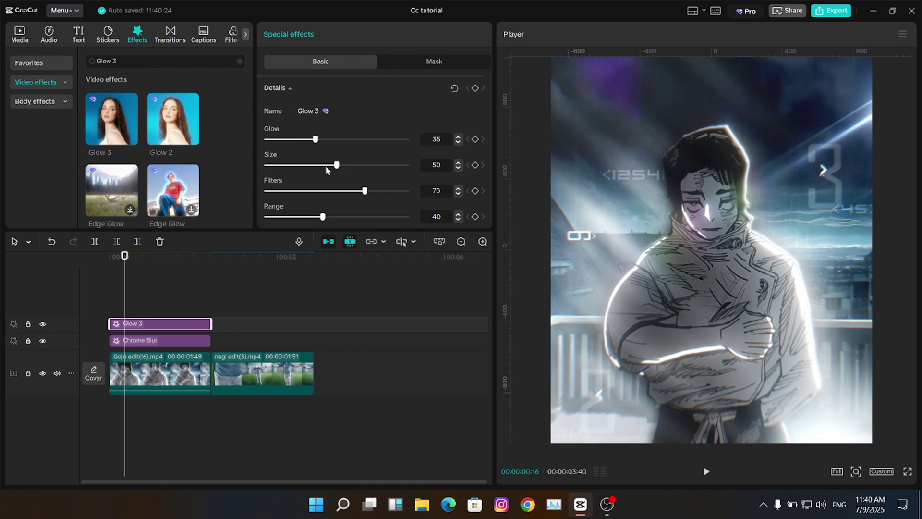
drag(298, 165, 279, 180)
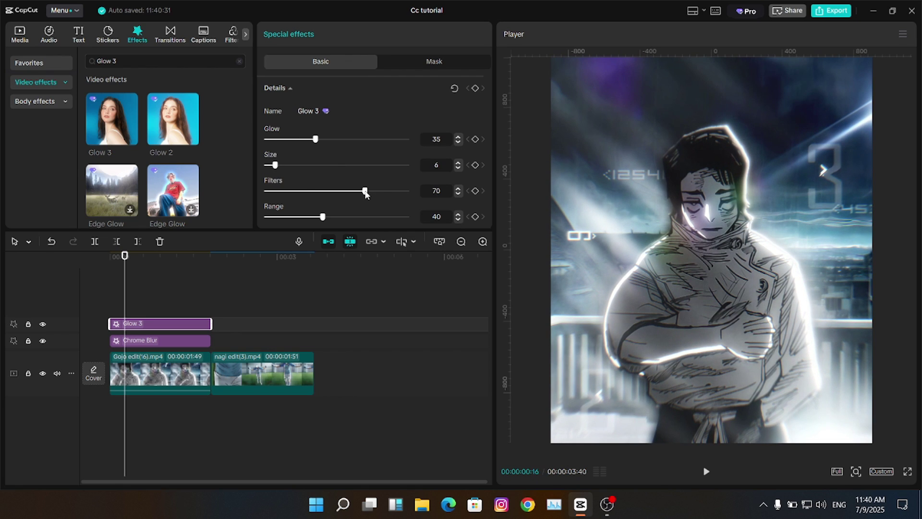
drag(365, 192, 441, 191)
drag(322, 216, 265, 217)
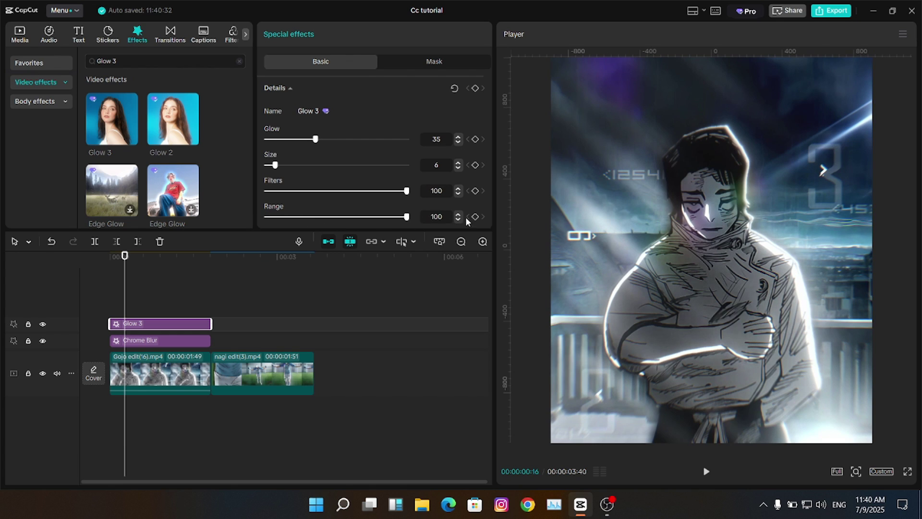
drag(252, 217, 338, 218)
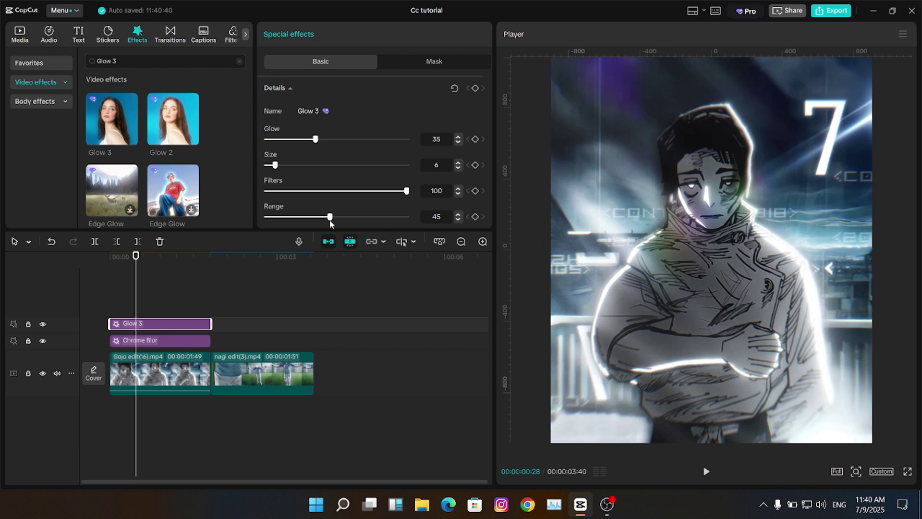
- Find the Silver filter and place it between Glow 3 and Chrome Blur, trimmed to the end of the Gojo clip
scroll(110, 42, down, 1)
click(201, 33)
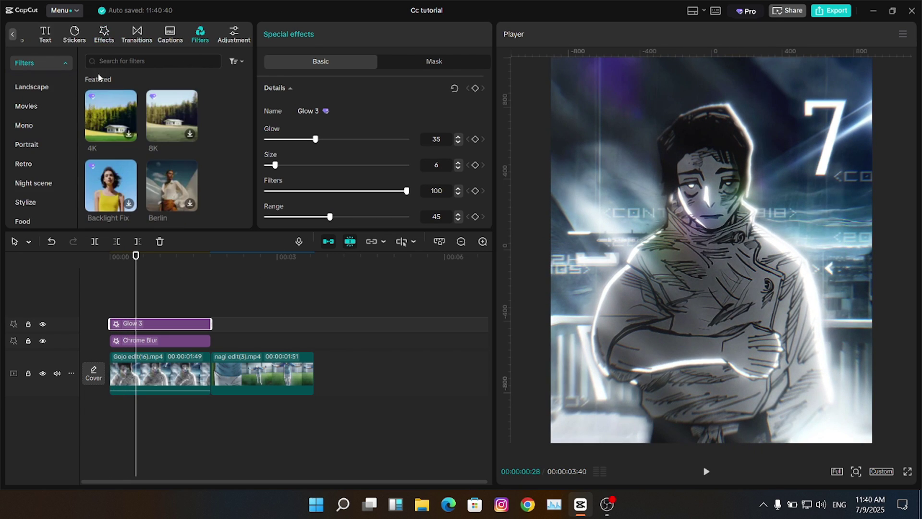
click(119, 60)
text(silver)
key(Return)
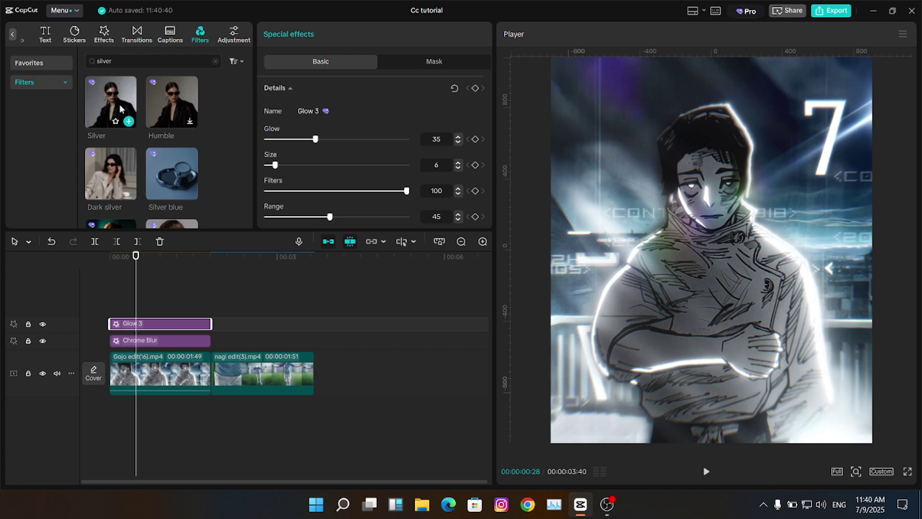
drag(121, 100, 163, 328)
key(Down)
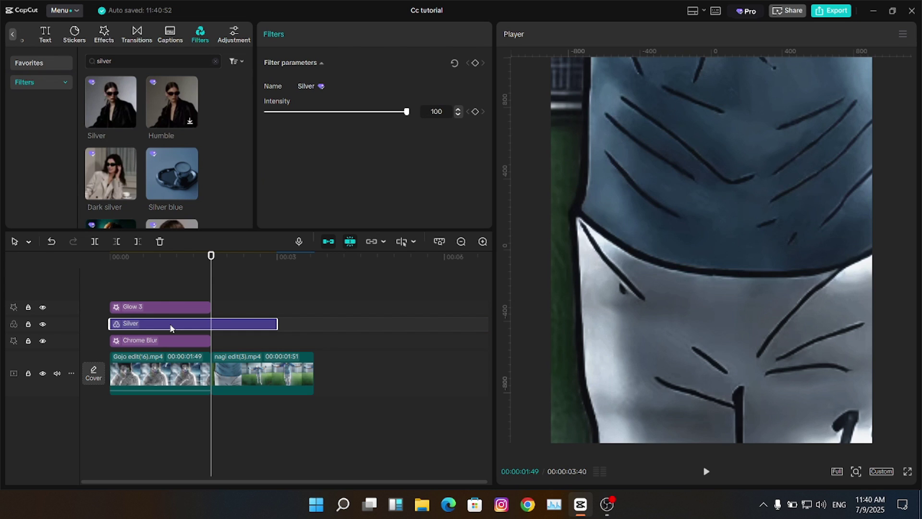
key(w)
- Set the Silver filter's intensity to 62
click(159, 288)
click(161, 288)
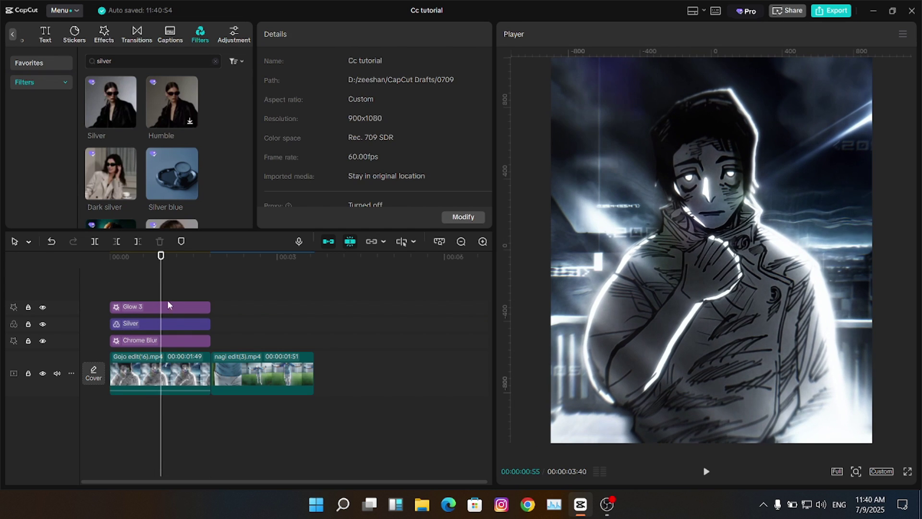
click(163, 324)
drag(361, 112, 348, 113)
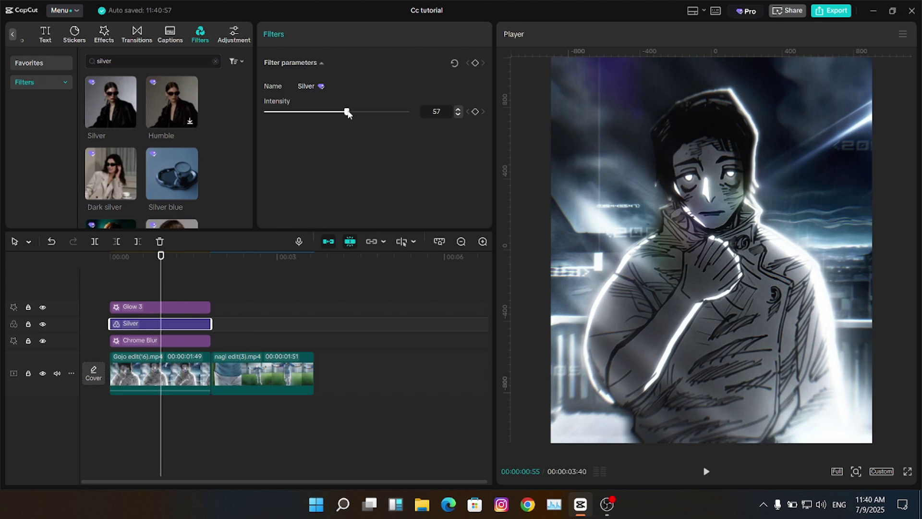
- Step frame by frame through the opening of the Gojo clip to examine the combined effects and filter
key(Up)
key(Right)
key(Right)
key(Right)
key(Right)
key(Right)
key(Right)
key(Right)
key(Right)
key(Right)
key(Right)
key(Right)
key(Right)
key(Right)
key(Right)
key(Right)
key(Right)
key(Right)
key(Right)
key(Right)
key(Right)
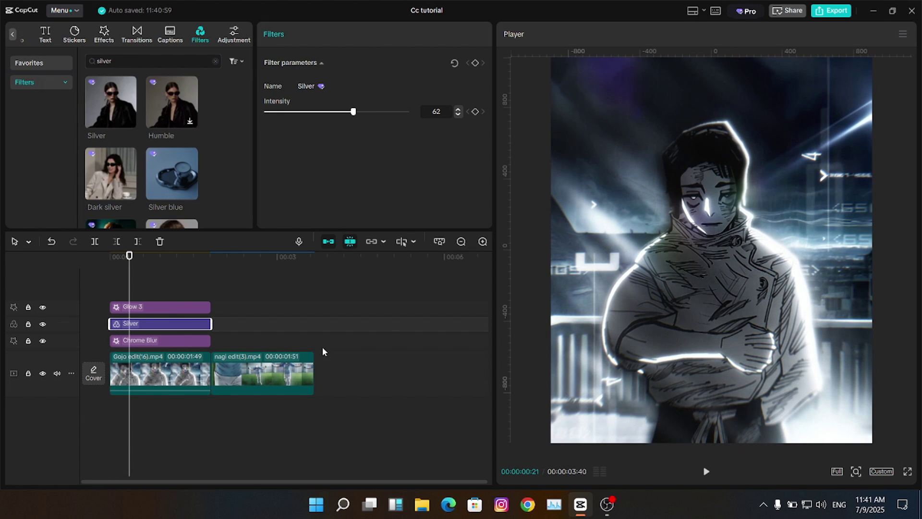
- Raise the Glow 3 effect's range to 55 while keeping its filters value at 100
click(174, 308)
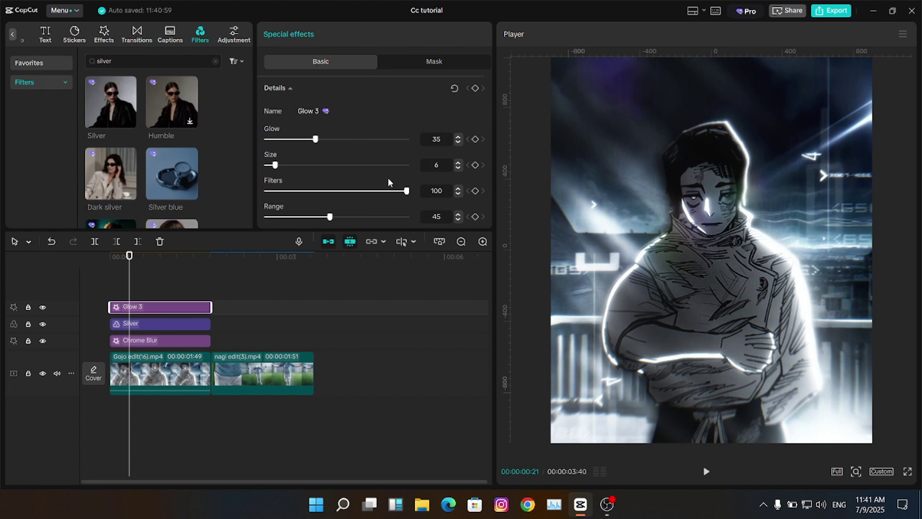
drag(407, 192, 522, 197)
drag(325, 217, 344, 231)
key(Home)
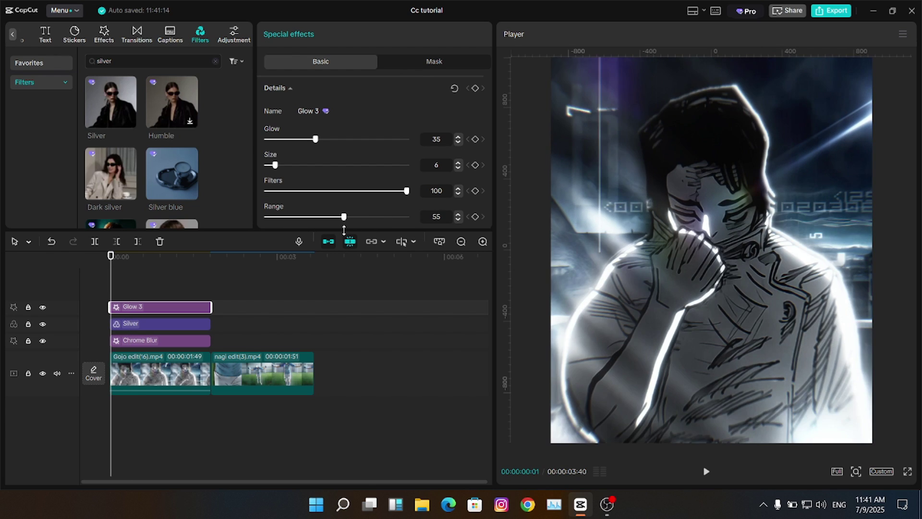
- Add a custom adjustment layer above Glow 3 and trim it to the end of the Gojo clip
click(234, 33)
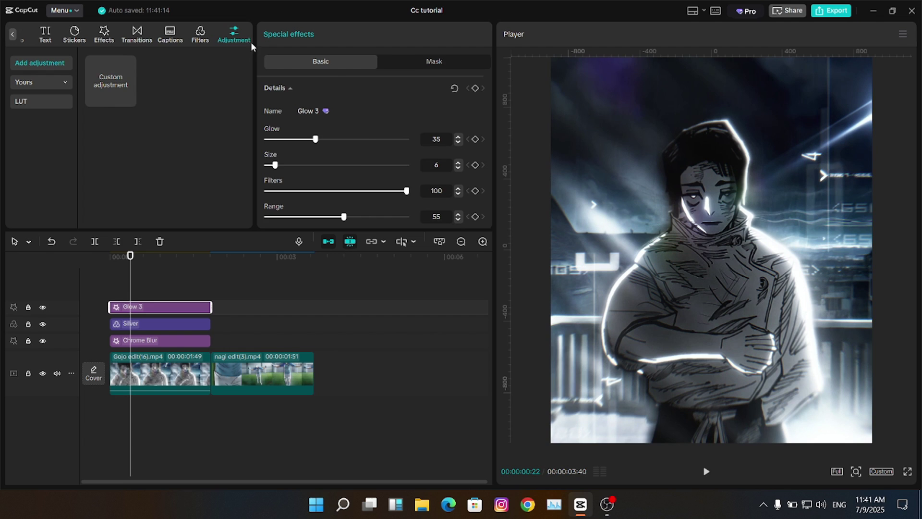
drag(110, 80, 101, 295)
key(Down)
key(w)
- Set the adjustment layer's contrast to 10
click(157, 259)
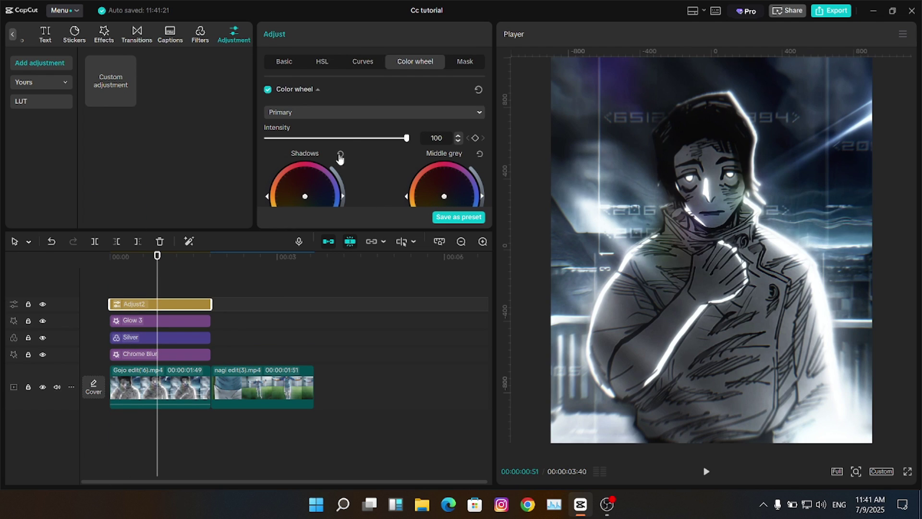
click(294, 61)
drag(489, 95, 490, 165)
drag(336, 104, 356, 106)
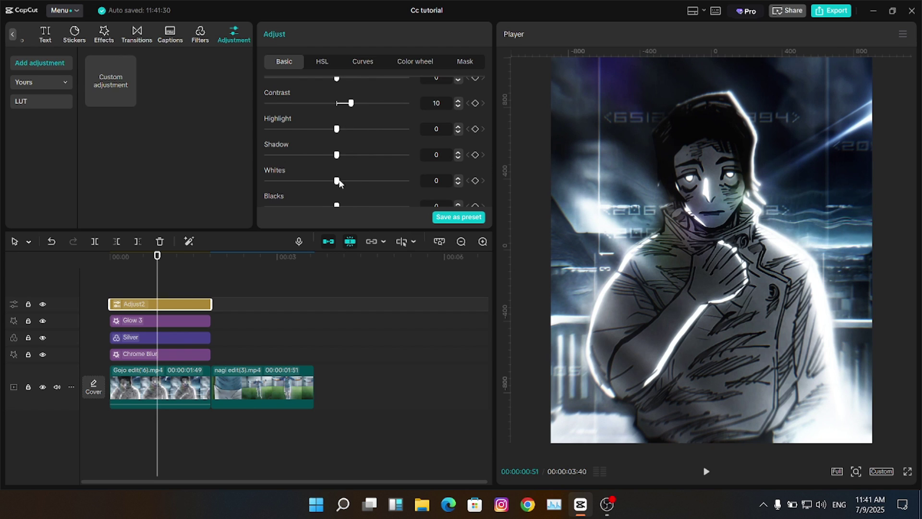
- Set the adjustment layer's sharpen to 10 and clarity to 25
drag(113, 278, 176, 279)
click(176, 304)
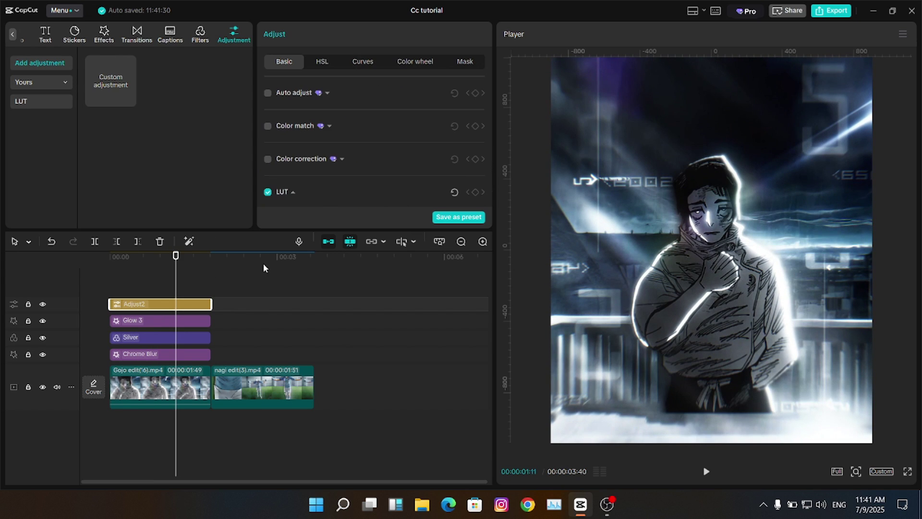
drag(489, 94, 485, 186)
drag(266, 138, 277, 139)
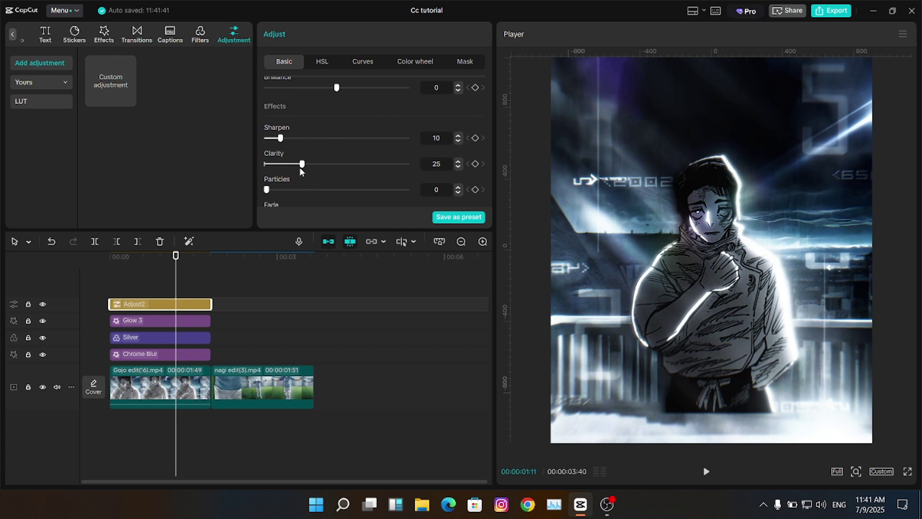
- Play back the color-corrected Gojo clip from its beginning
drag(300, 168, 292, 170)
drag(287, 266, 111, 274)
key(space)
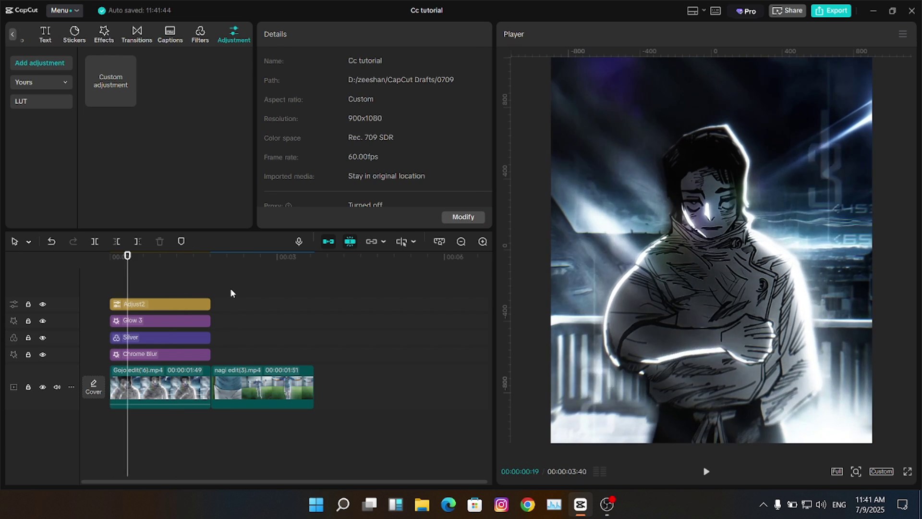
key(space)
key(space)
- Compare the Gojo clip with and without its four correction layers by deleting and restoring them repeatedly
drag(247, 292, 177, 357)
key(Delete)
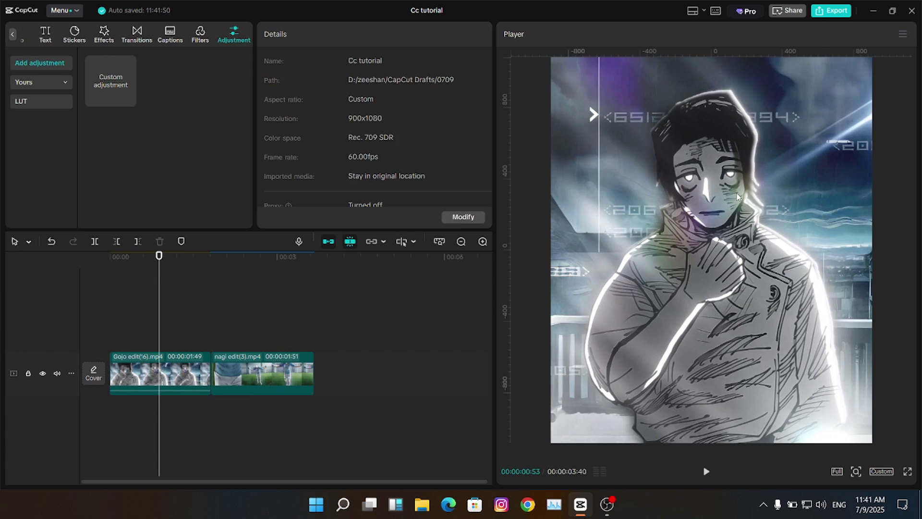
key(ctrl+z)
key(ctrl+shift+z)
key(ctrl+z)
key(ctrl+shift+z)
key(ctrl+z)
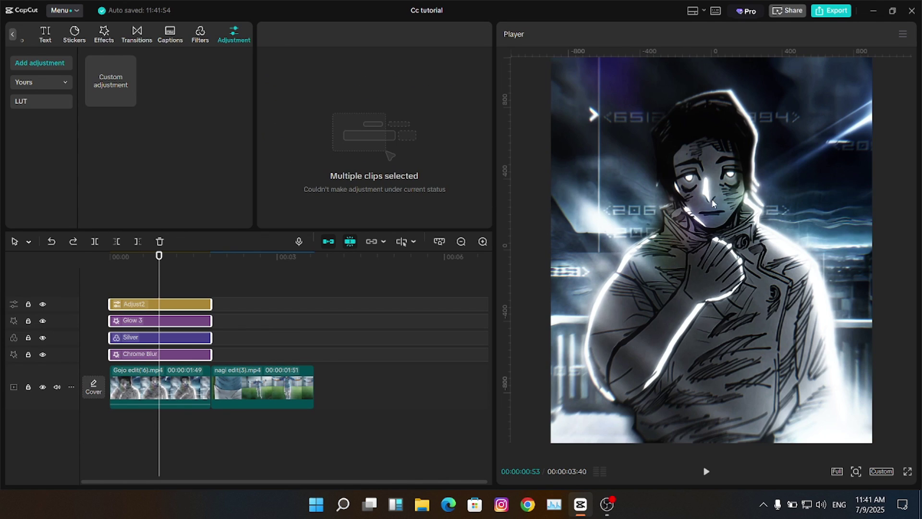
- Try to extend the four Gojo correction layers across the nagi clip and lower the filters value of Glow 3
click(227, 333)
click(254, 293)
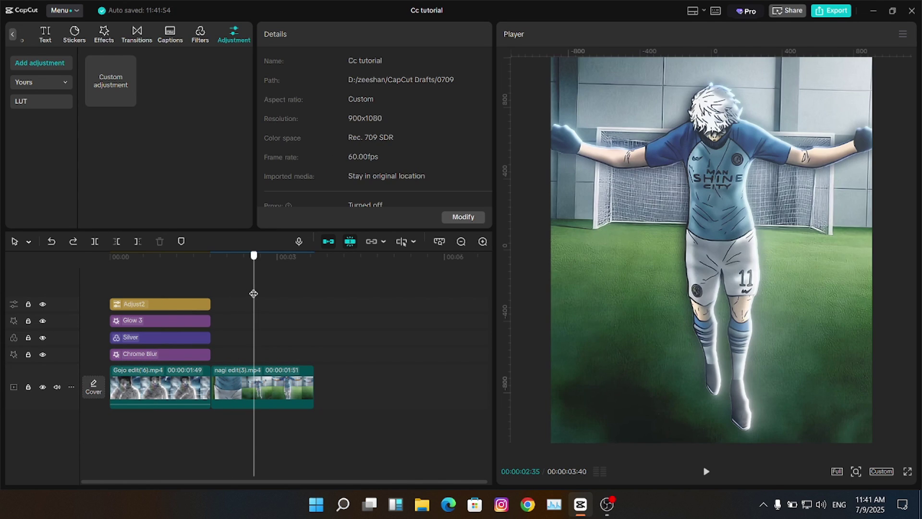
drag(296, 361, 311, 307)
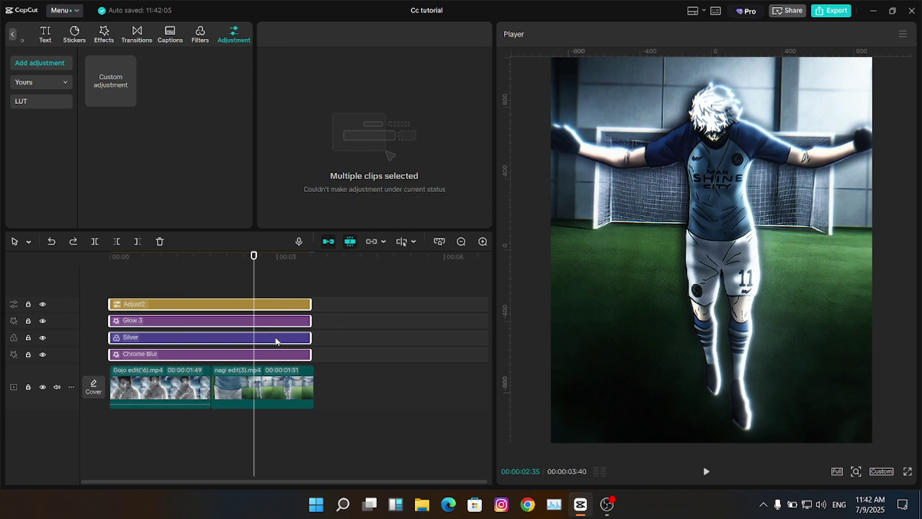
click(283, 337)
click(277, 321)
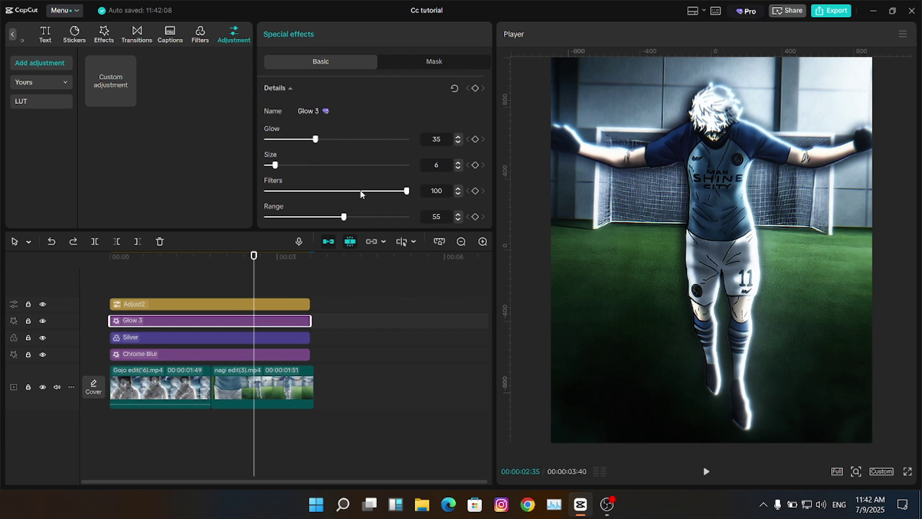
drag(405, 191, 209, 197)
key(ctrl+z)
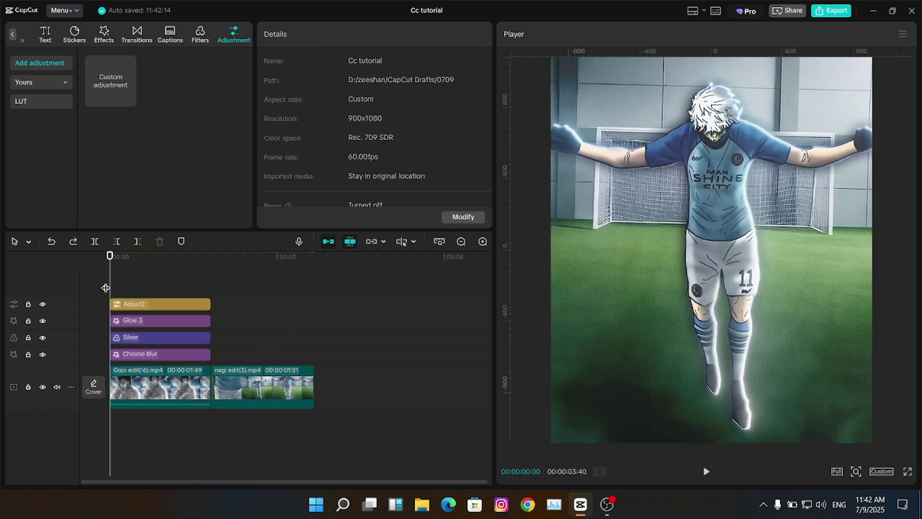
- Search the filters for eclipse and add the first Eclipse filter above the nagi clip, trimmed to the clip's end
key(space)
right_click(173, 279)
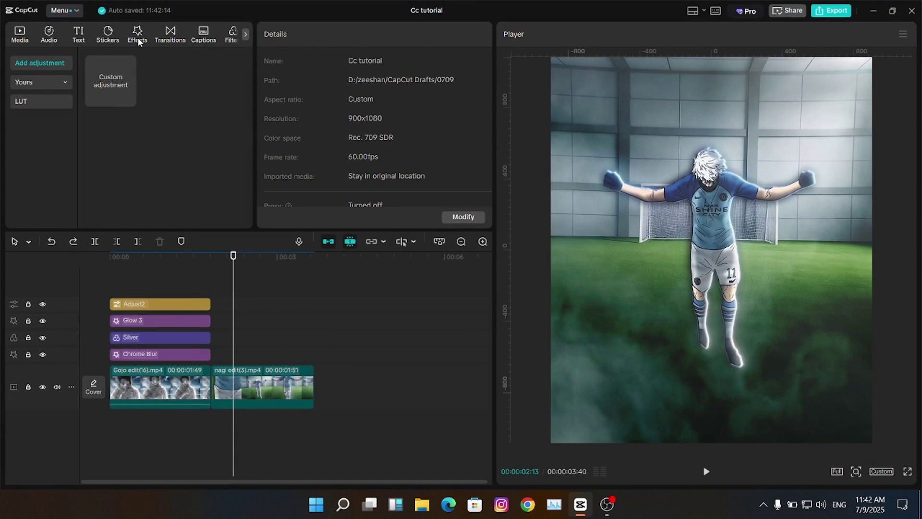
click(138, 36)
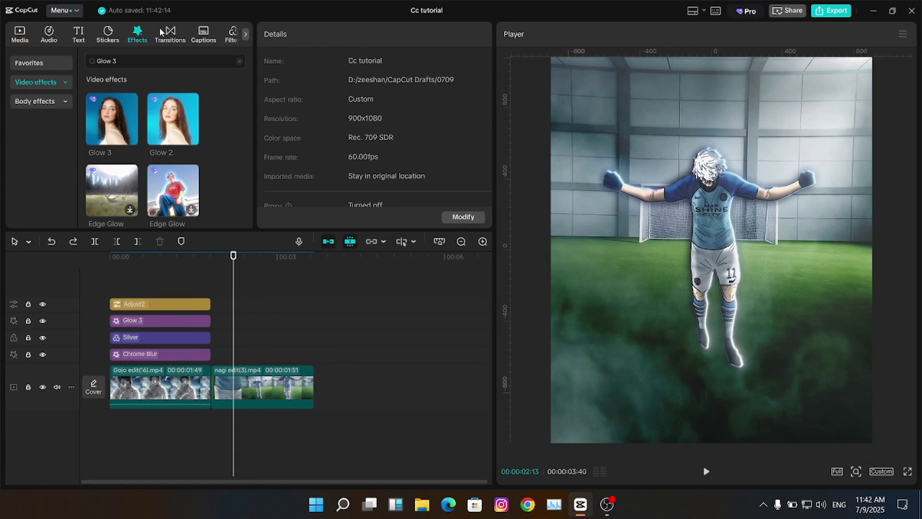
scroll(160, 31, down, 1)
click(233, 35)
click(201, 36)
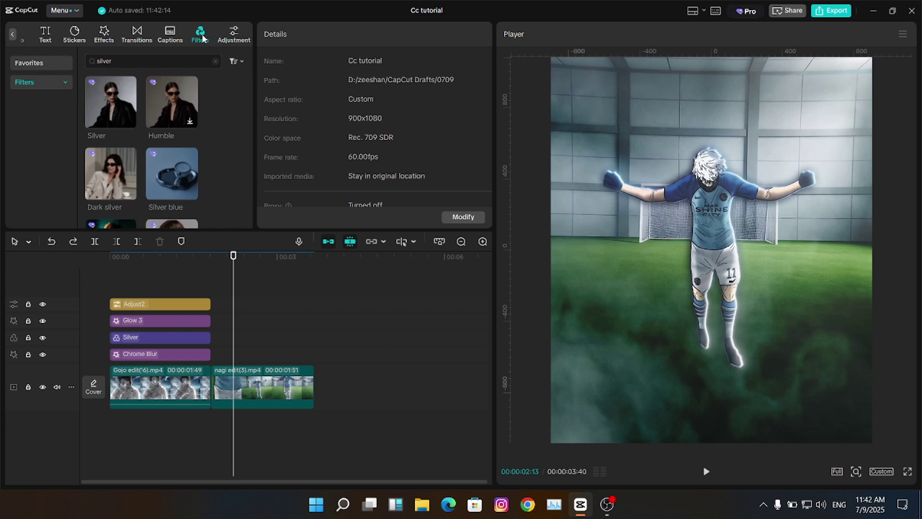
key(BackSpace)
key(BackSpace)
key(BackSpace)
key(BackSpace)
key(BackSpace)
key(BackSpace)
text(ec)
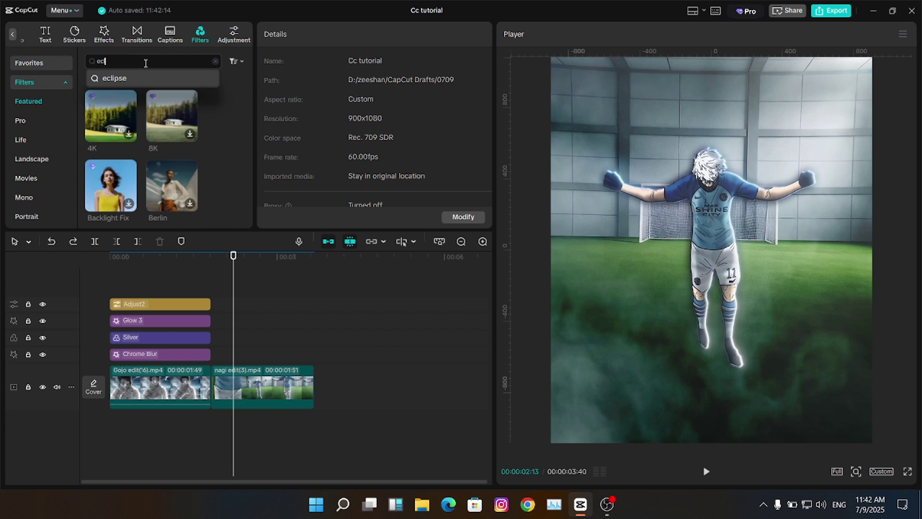
text(l)
click(115, 78)
drag(107, 97, 212, 363)
drag(265, 375, 258, 341)
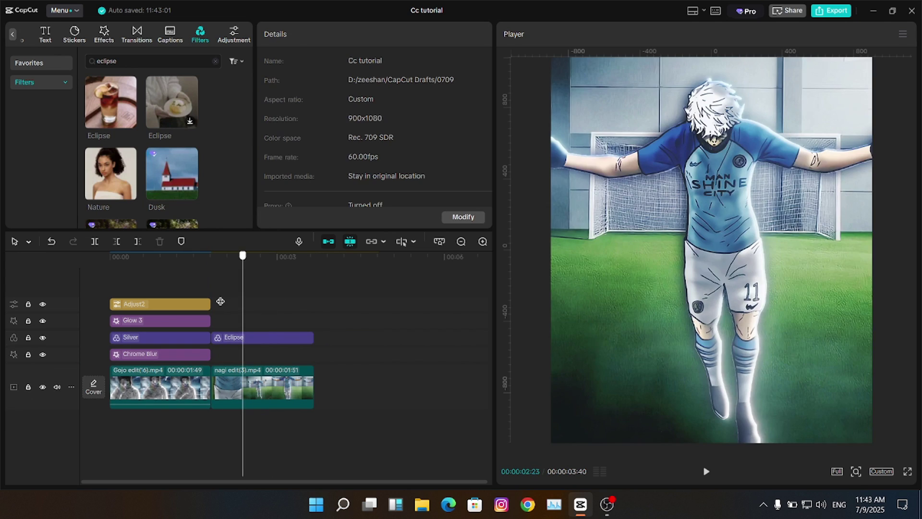
- Add a custom adjustment layer above the Eclipse filter and trim it to the end of the nagi clip
mouse_move(221, 301)
mouse_down()
mouse_move(237, 315)
mouse_move(211, 310)
mouse_up()
click(233, 35)
drag(128, 100, 216, 308)
click(313, 278)
drag(378, 304, 315, 305)
drag(314, 261, 245, 262)
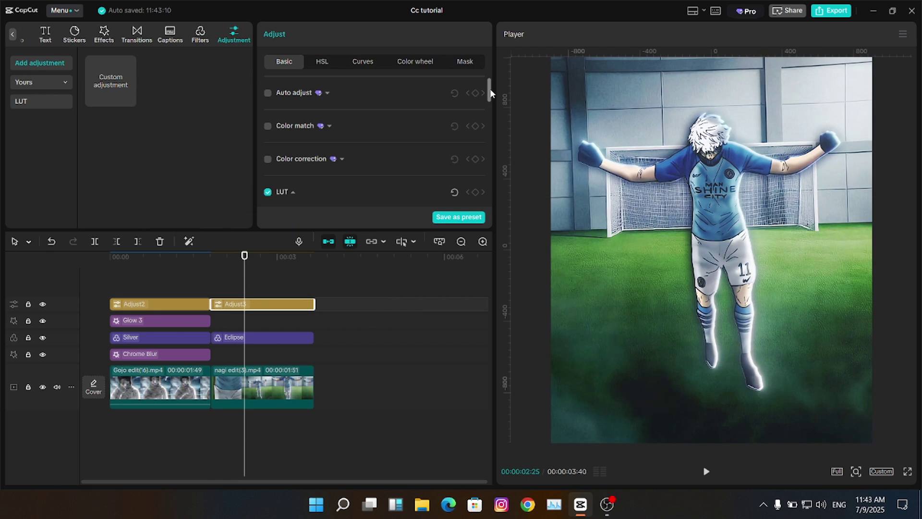
- Set the nagi adjustment layer's contrast to 7 and saturation to 25
drag(490, 93, 490, 148)
drag(336, 148, 344, 150)
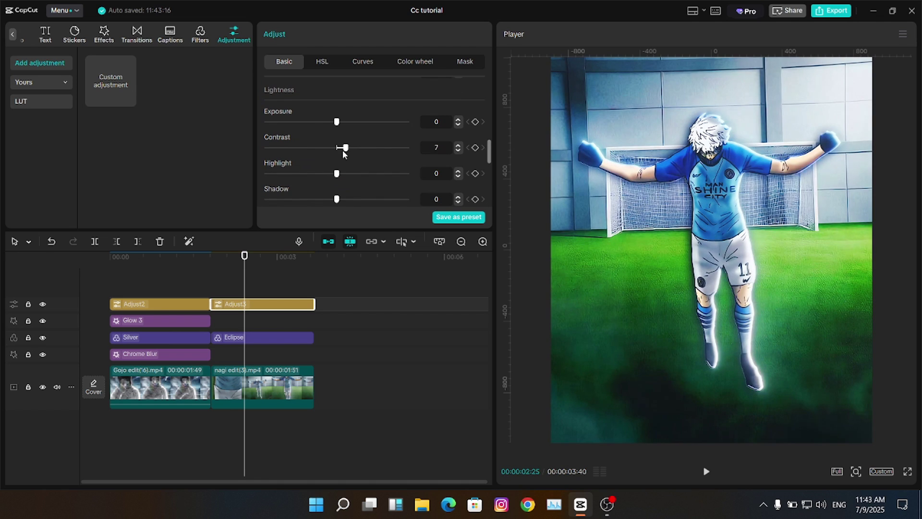
drag(489, 151, 480, 113)
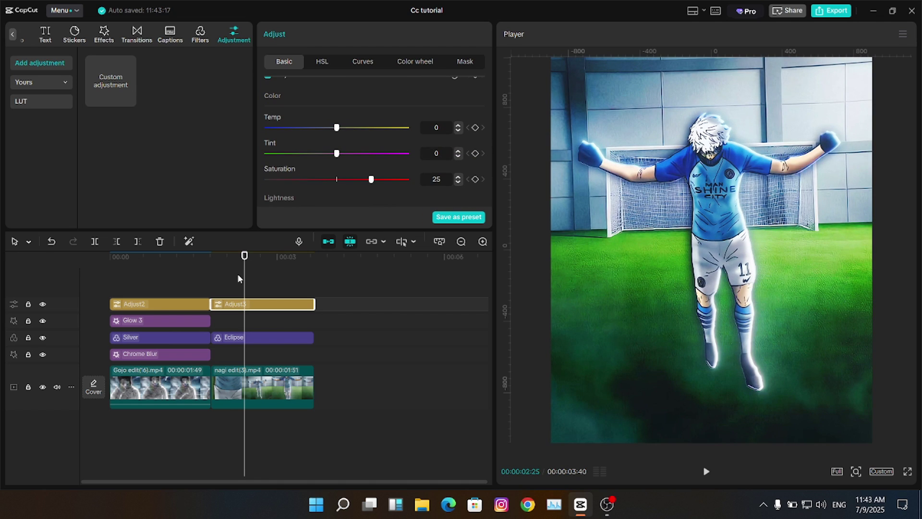
click(232, 273)
click(256, 273)
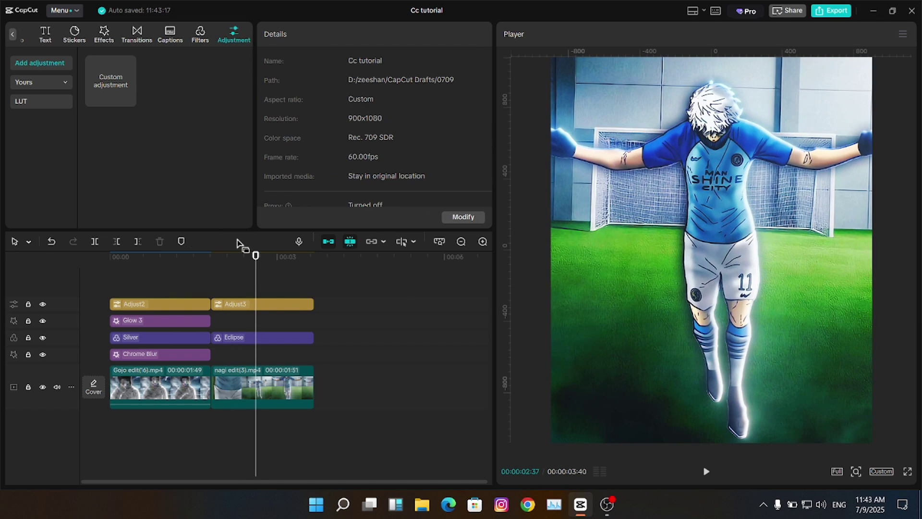
- Place the imported color b.png as an overlay above the nagi clip and trim it to the clip's end
drag(114, 42, 266, 34)
click(22, 34)
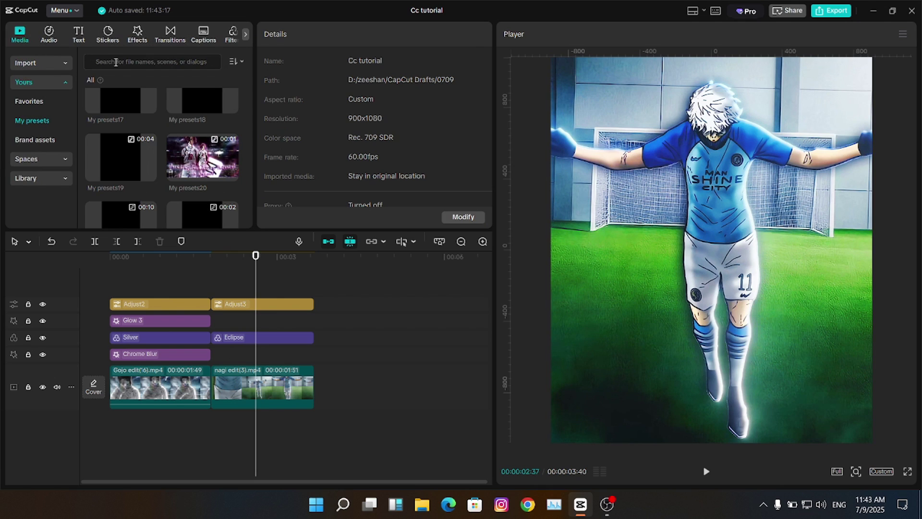
click(47, 65)
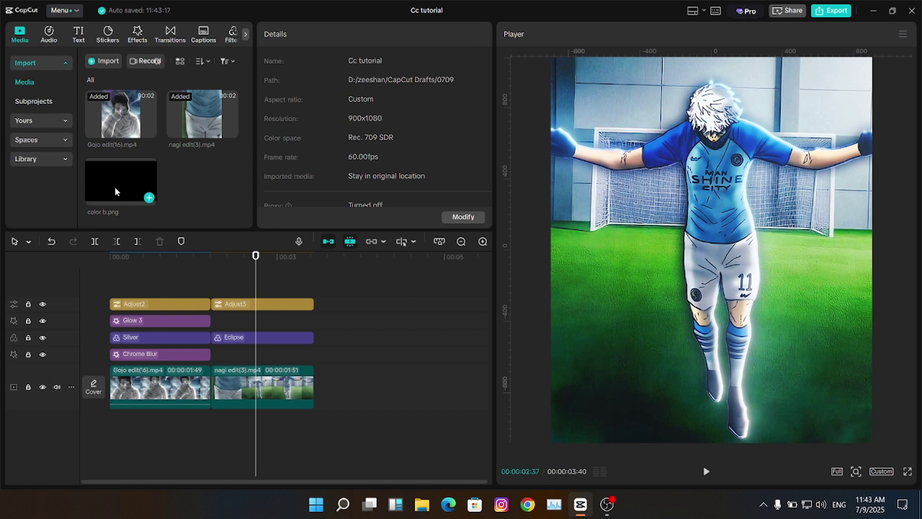
drag(114, 186, 215, 326)
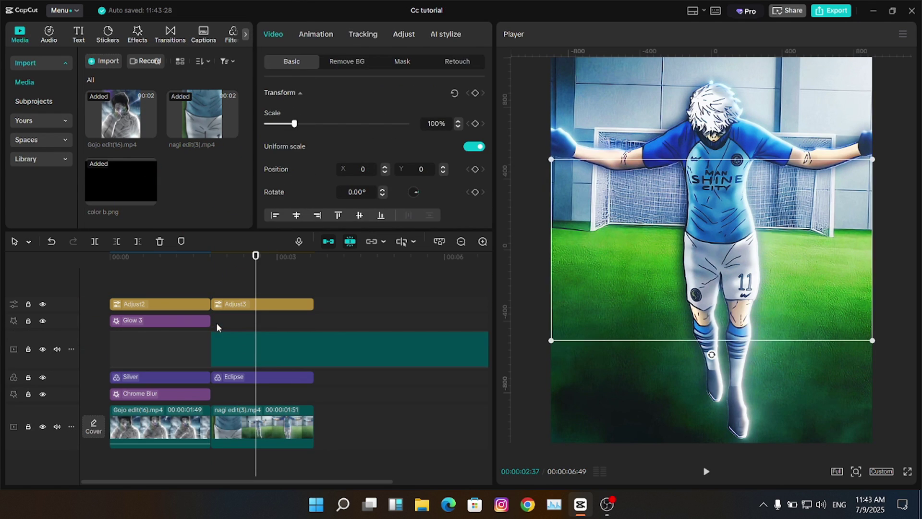
key(w)
click(250, 257)
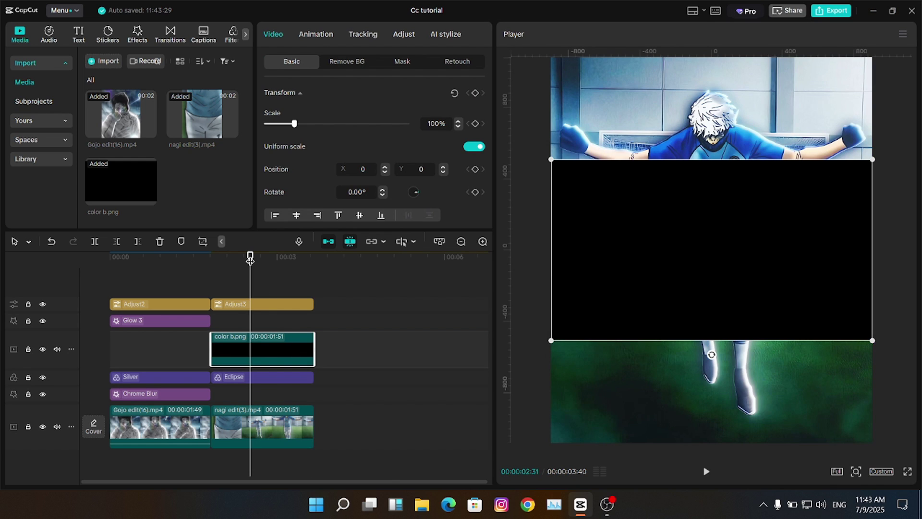
- Apply a tilted, feathered Split mask to the color b.png overlay and enlarge the overlay to 500% scale
drag(293, 124, 330, 124)
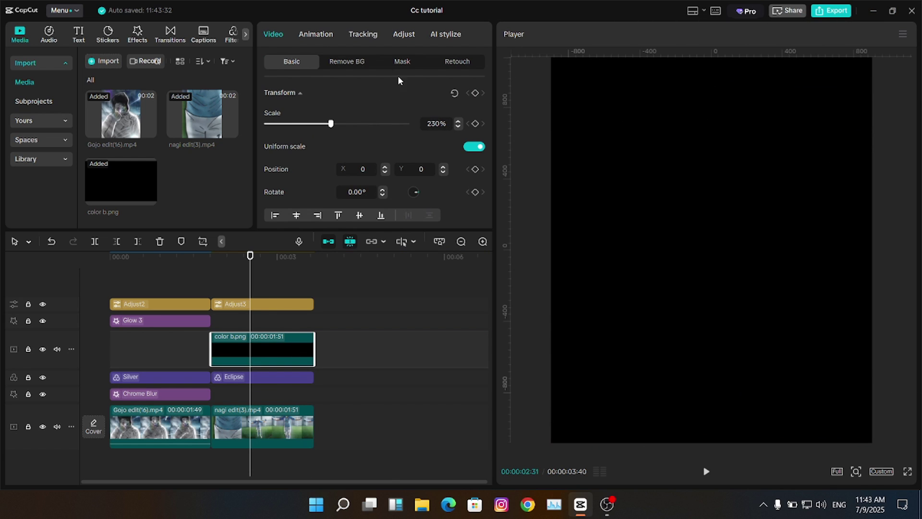
click(403, 63)
click(300, 111)
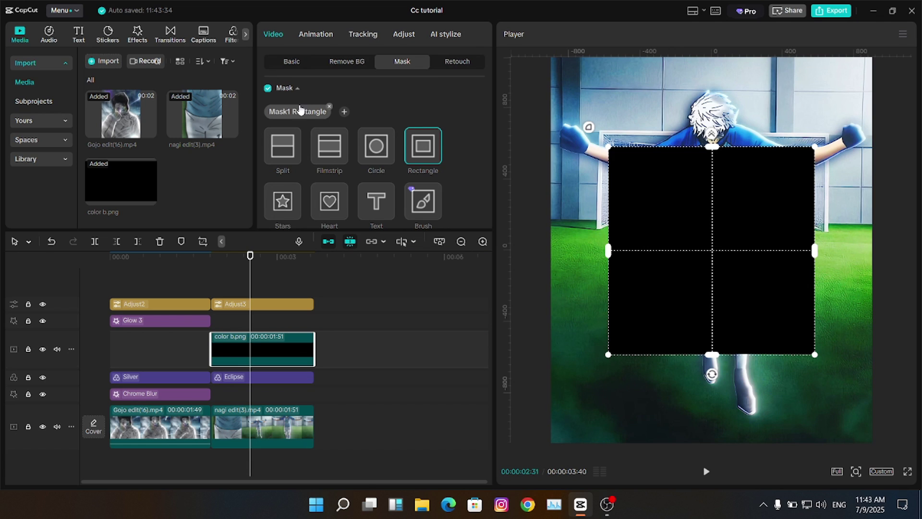
click(297, 138)
drag(711, 238, 790, 171)
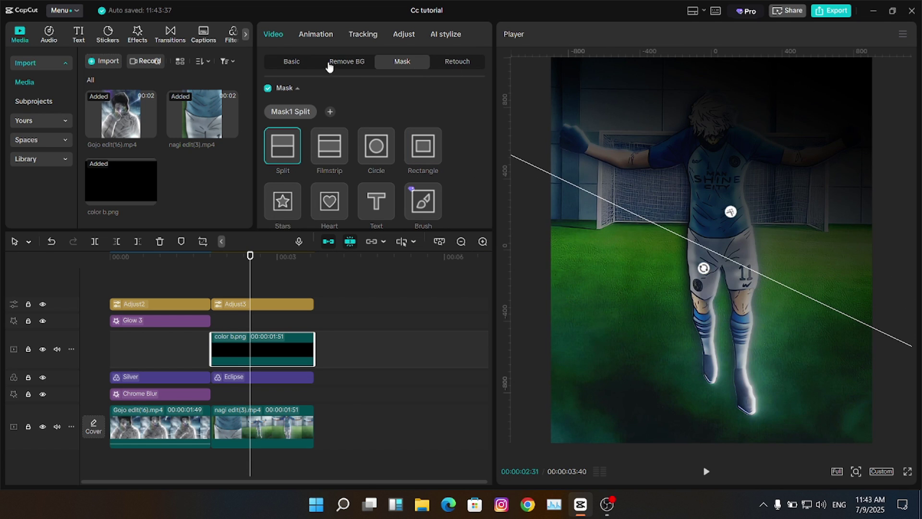
click(301, 62)
drag(350, 126, 391, 124)
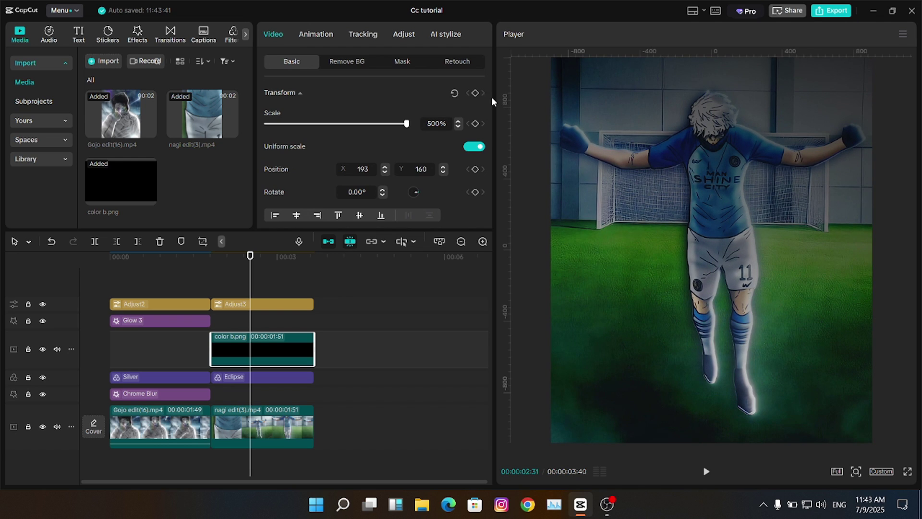
- Set the blend mode of the color b.png clip to Overlay
scroll(494, 144, down, 5)
scroll(482, 159, up, 2)
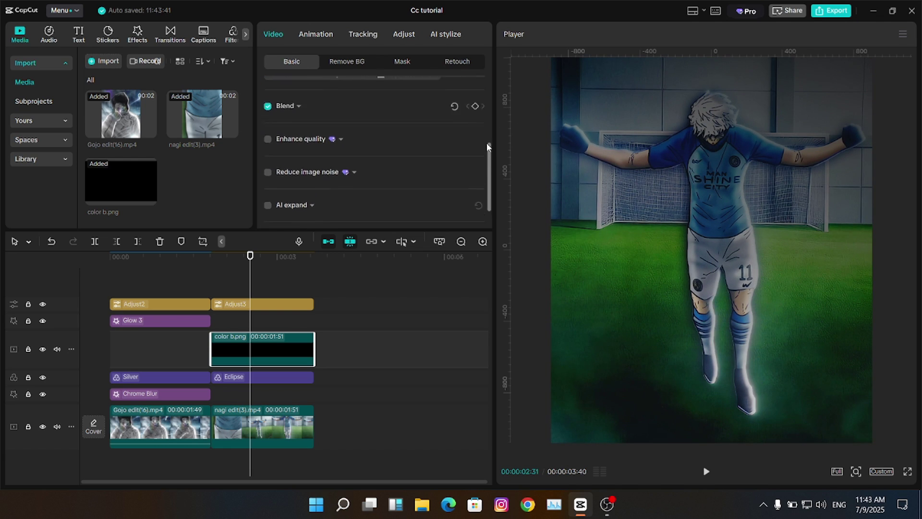
click(312, 135)
click(374, 157)
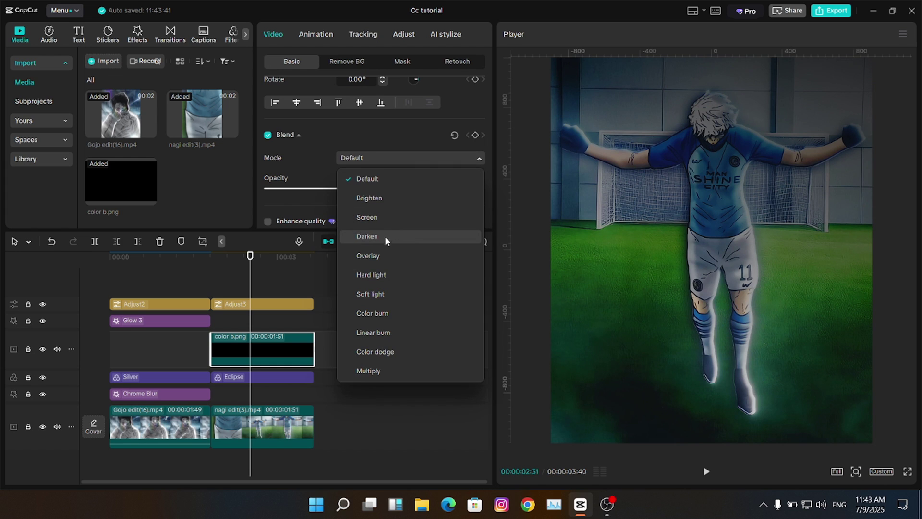
click(384, 235)
click(367, 257)
click(380, 159)
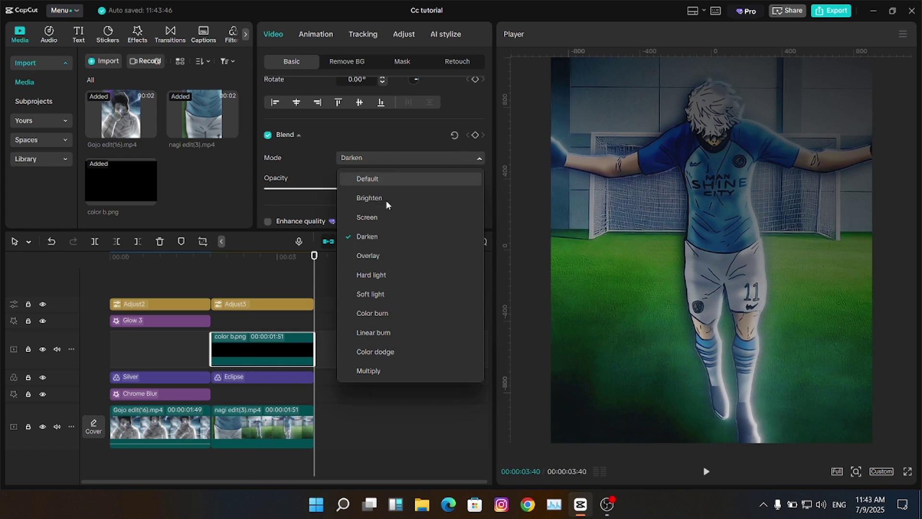
click(365, 258)
drag(214, 276, 250, 271)
- Compare the nagi clip without its adjustment, color b.png and Eclipse layers by deleting and restoring them
drag(342, 382, 289, 298)
key(Delete)
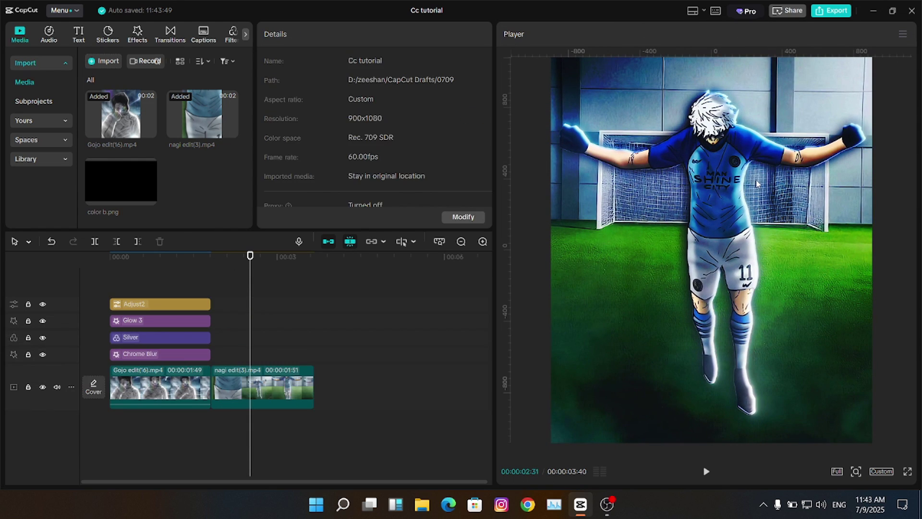
key(ctrl+z)
- Move and rotate the Split mask on color b.png so its line descends steeply from above the player's head toward the frame's right edge
click(290, 344)
click(403, 63)
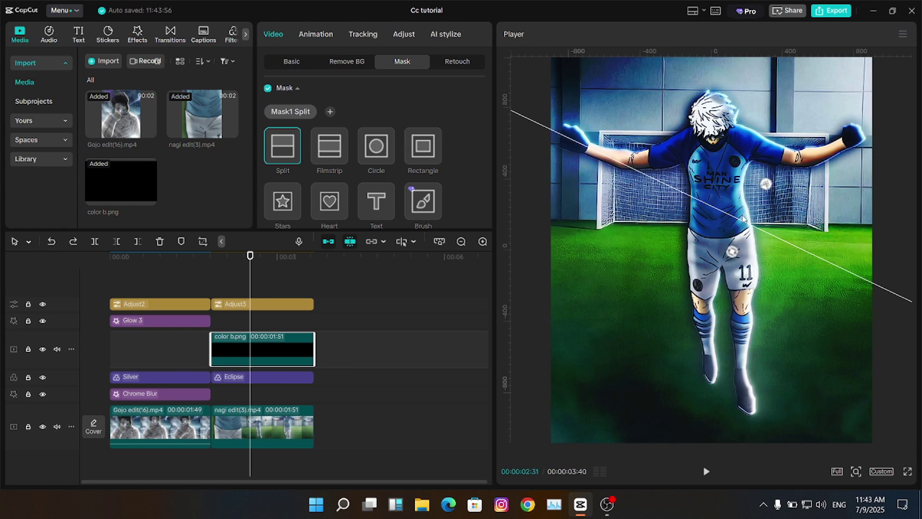
drag(743, 216, 757, 169)
drag(743, 199, 796, 129)
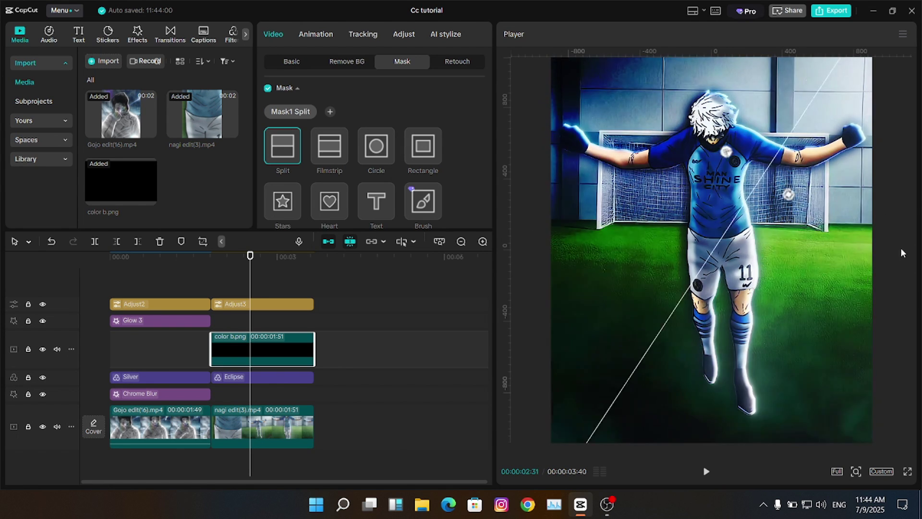
drag(901, 250, 602, 308)
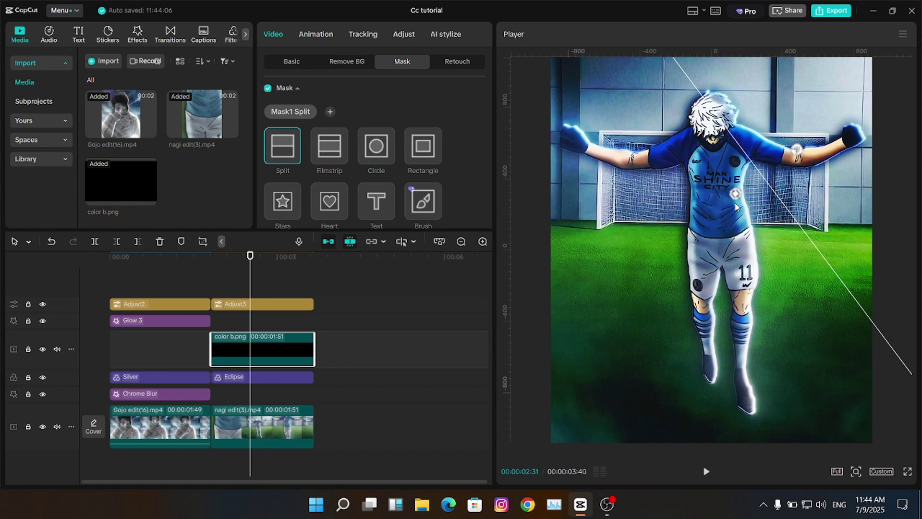
click(225, 287)
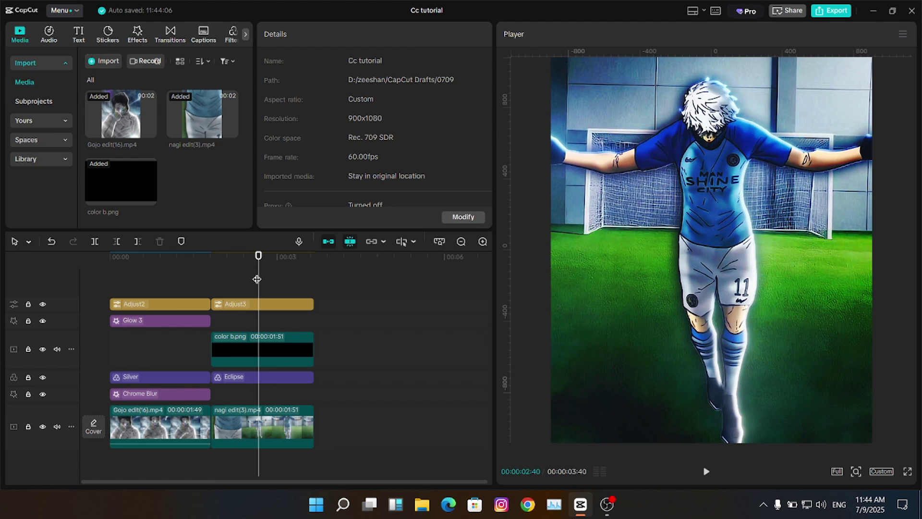
- Try the nagi clip's adjustment, color b.png and Eclipse layers on the Gojo clip, and undo the layer moves
drag(182, 281, 184, 394)
drag(182, 378, 427, 351)
drag(290, 302, 315, 427)
drag(232, 424, 130, 423)
click(154, 306)
mouse_move(154, 306)
mouse_down()
mouse_move(130, 306)
mouse_move(162, 308)
mouse_up()
drag(234, 319, 190, 411)
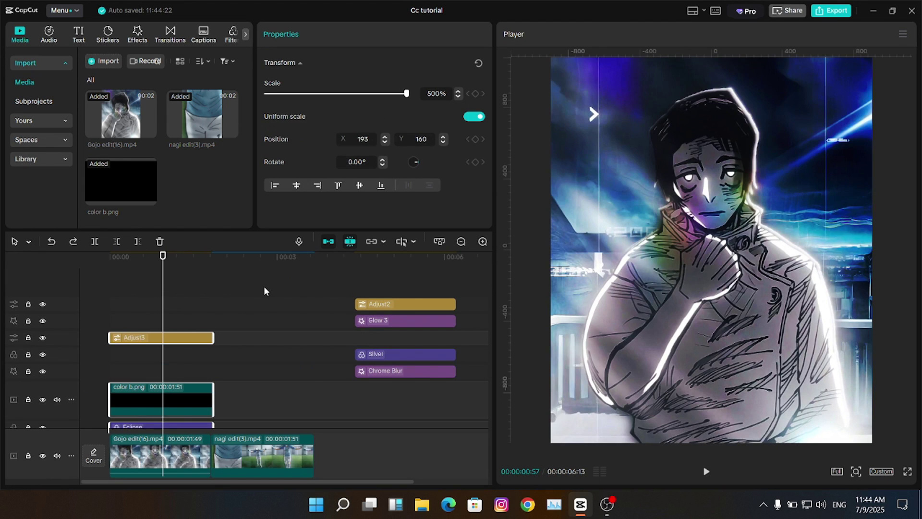
key(ctrl+z)
click(263, 293)
key(ctrl+z)
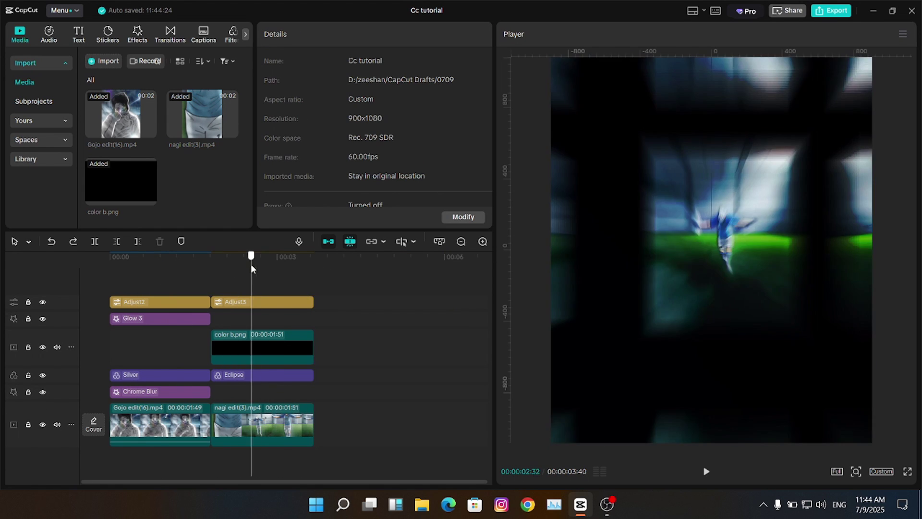
- Set the nagi adjustment layer's sharpen to 10 and clarity to 25
click(283, 302)
scroll(287, 138, down, 10)
drag(267, 164, 302, 164)
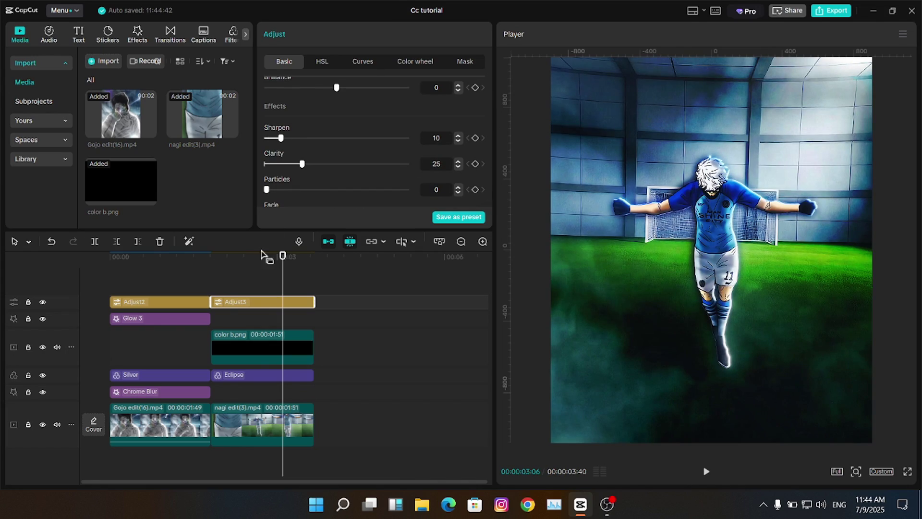
- Preview the color-corrected edit in full screen
click(250, 265)
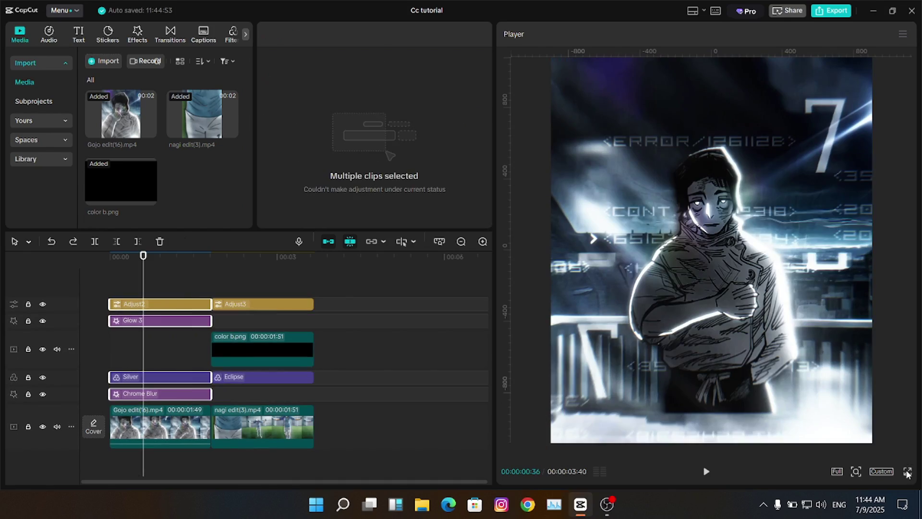
click(907, 473)
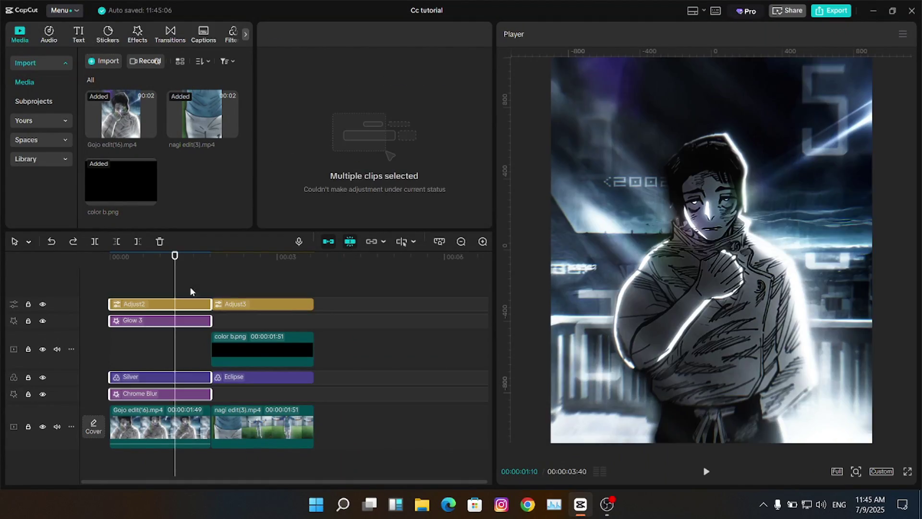